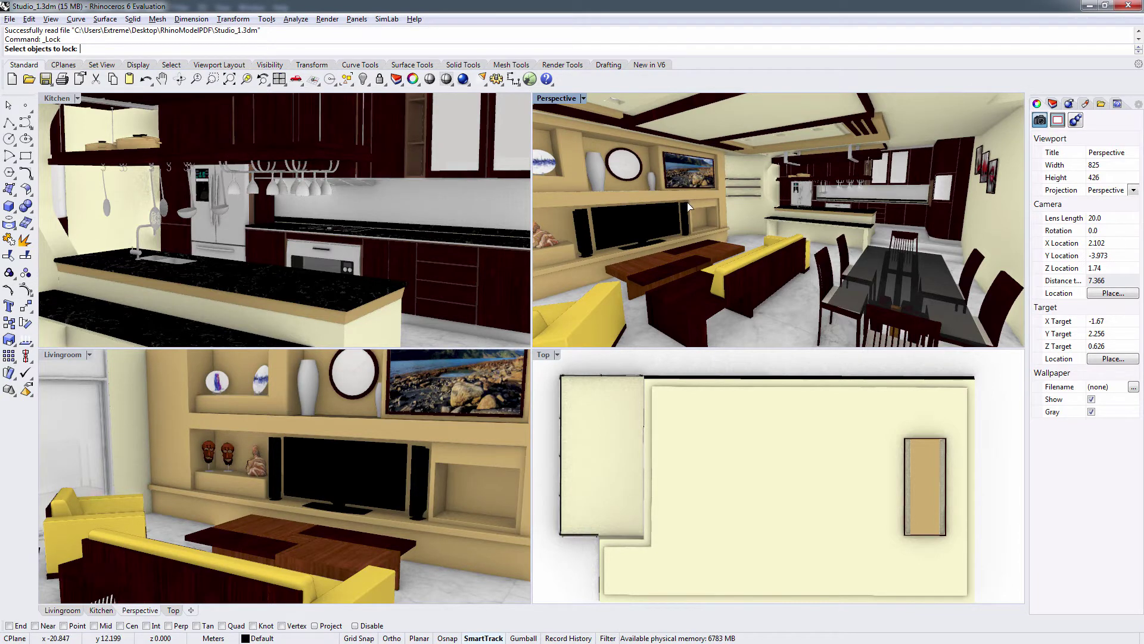
# Step: Orbit the Perspective view to look past the wall unit toward the kitchen counter
pyautogui.moveTo(685, 206); pyautogui.dragTo(757, 235, button='right')
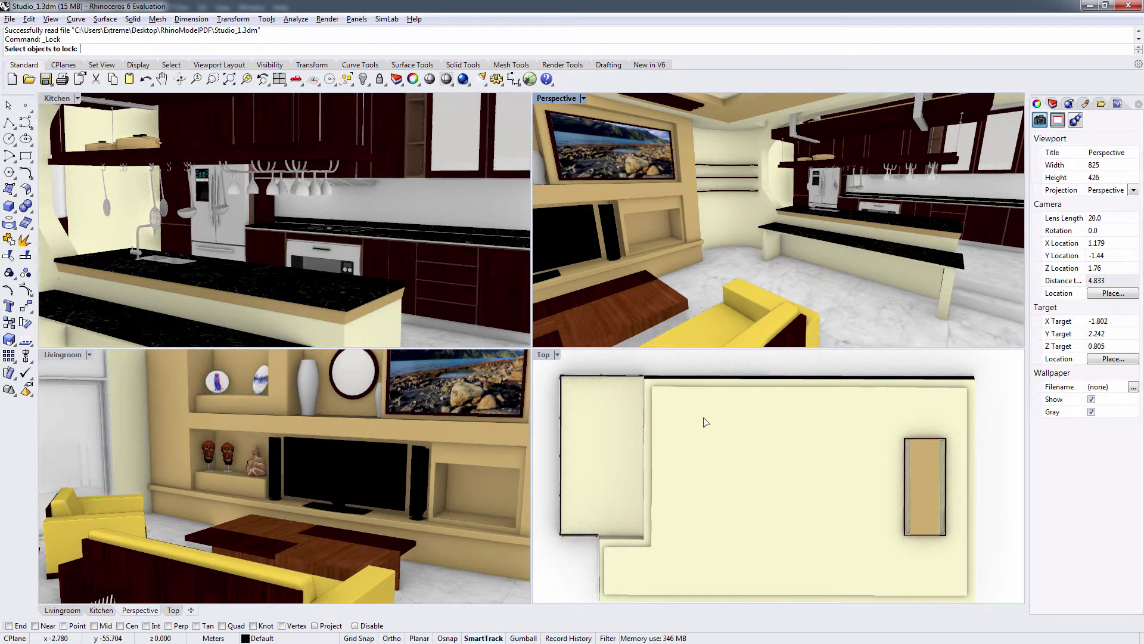
# Step: Open the SimLab PDF Export Settings and scroll the template gallery to the top
pyautogui.click(387, 19)
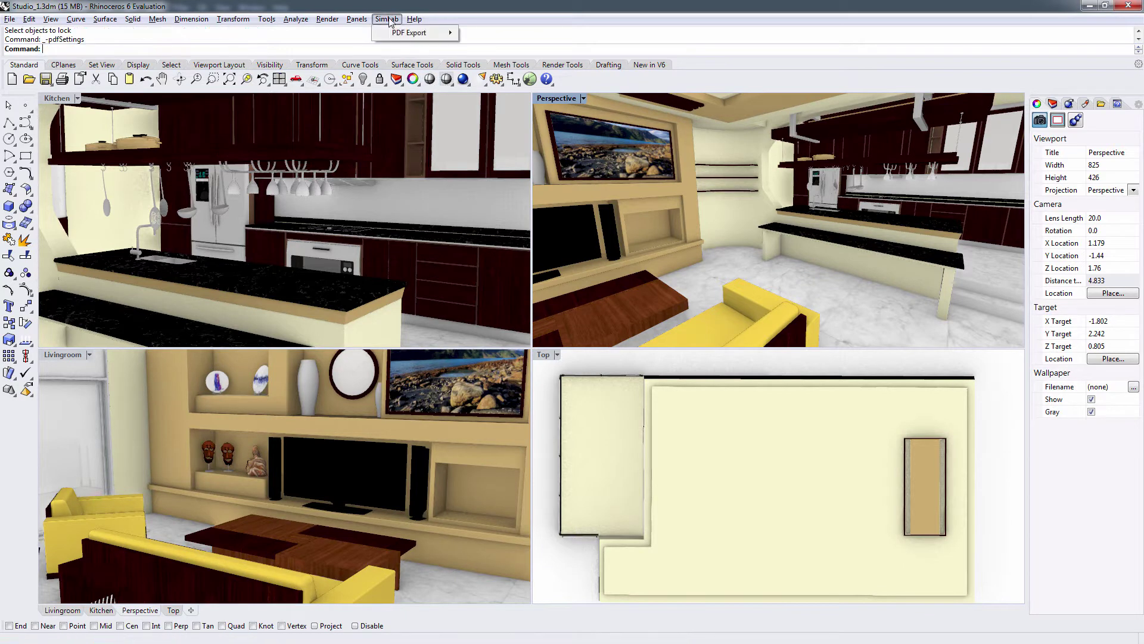
pyautogui.moveTo(417, 33)
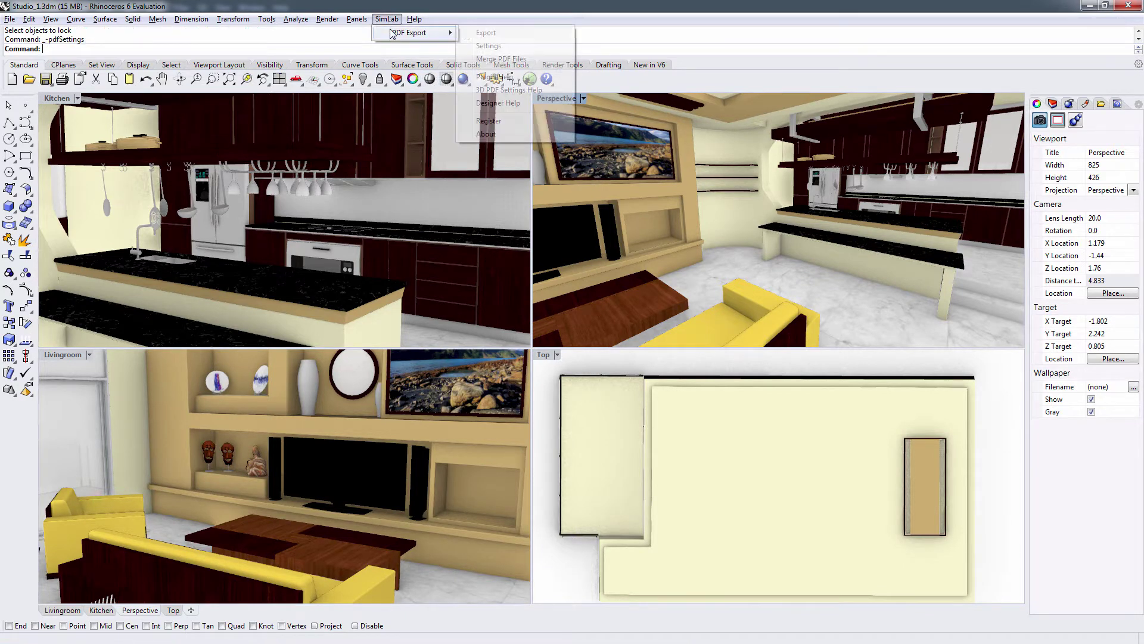
pyautogui.click(488, 46)
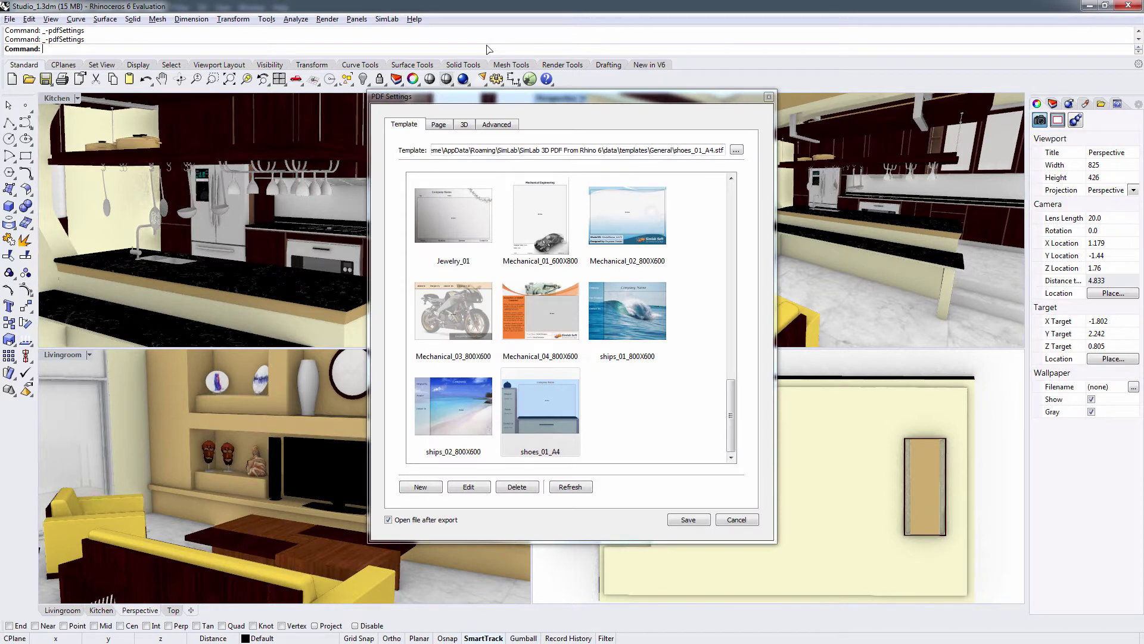
pyautogui.scroll(5, 723, 299)
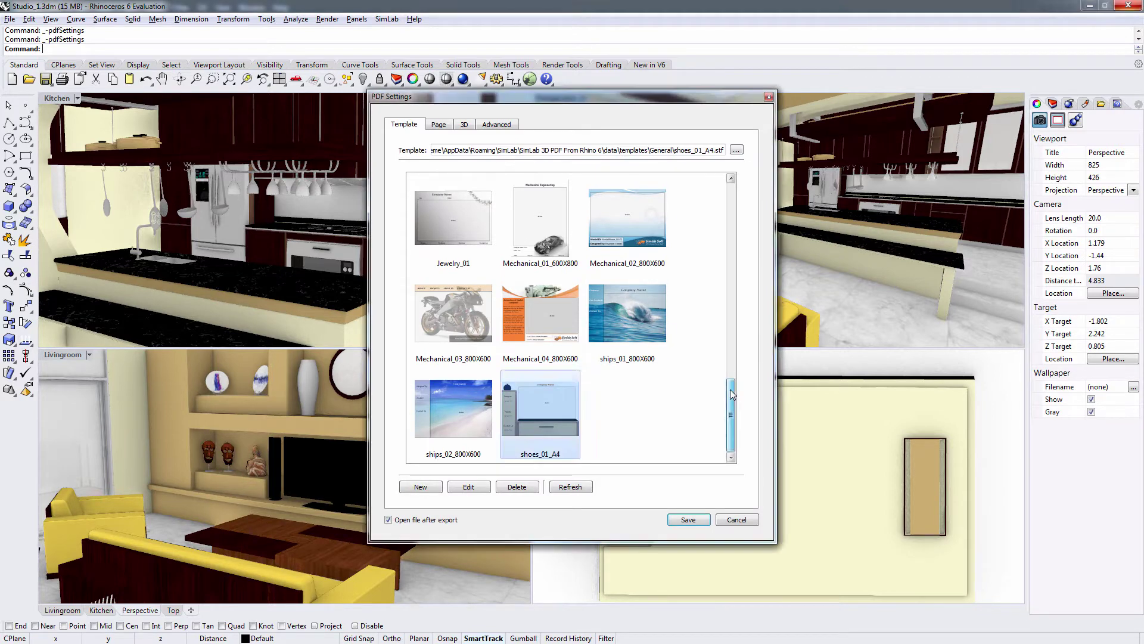
pyautogui.scroll(3, 723, 300)
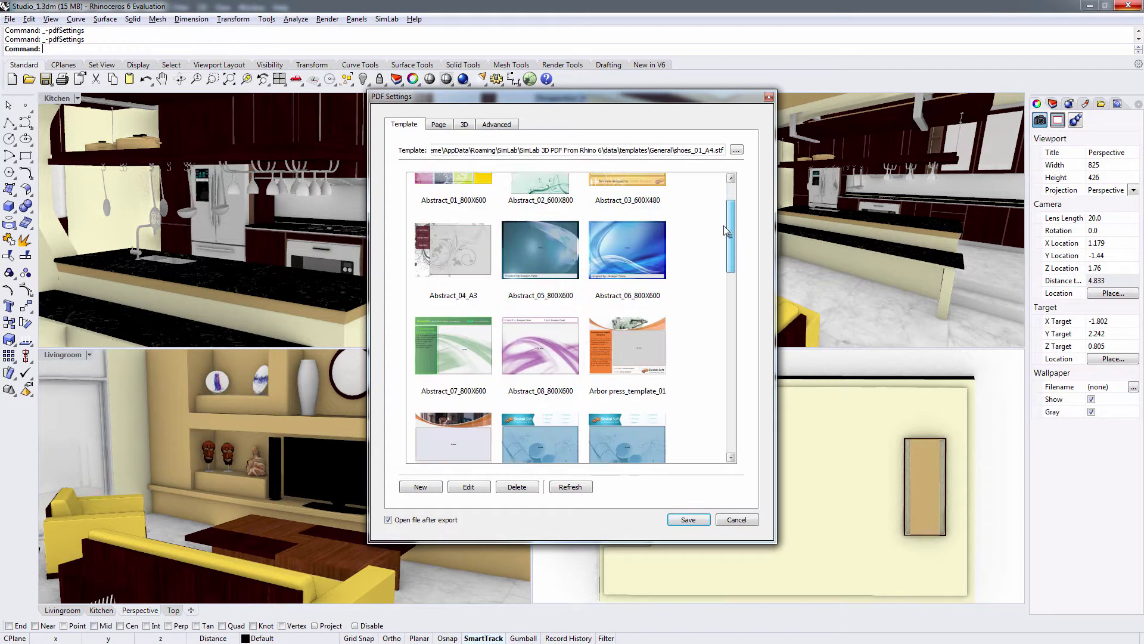
pyautogui.moveTo(726, 286); pyautogui.dragTo(732, 199)
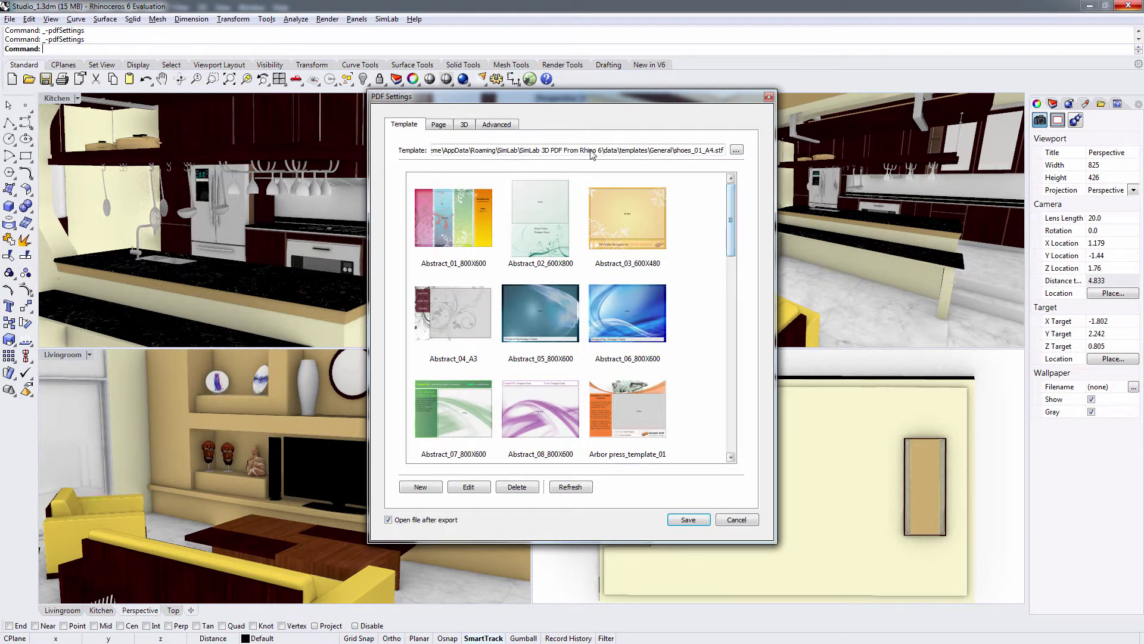
# Step: Show the PDF Page options for background music, file password and attachments
pyautogui.click(441, 124)
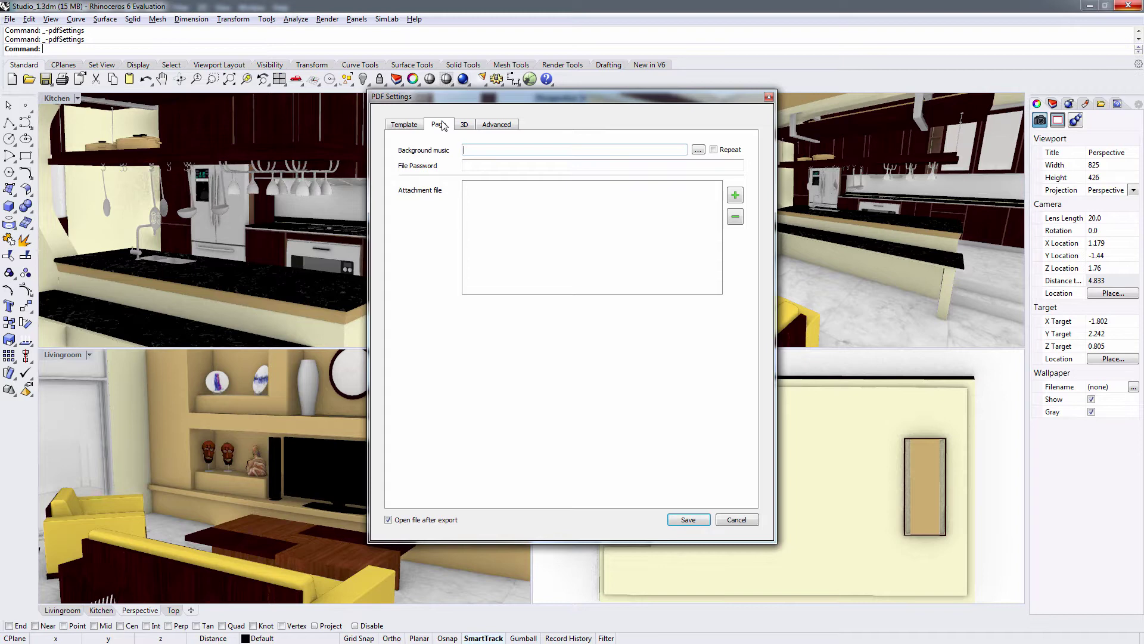
# Step: Review the 3D viewer options, then the Advanced options (1024 texture size, Blend reflection mode)
pyautogui.click(465, 125)
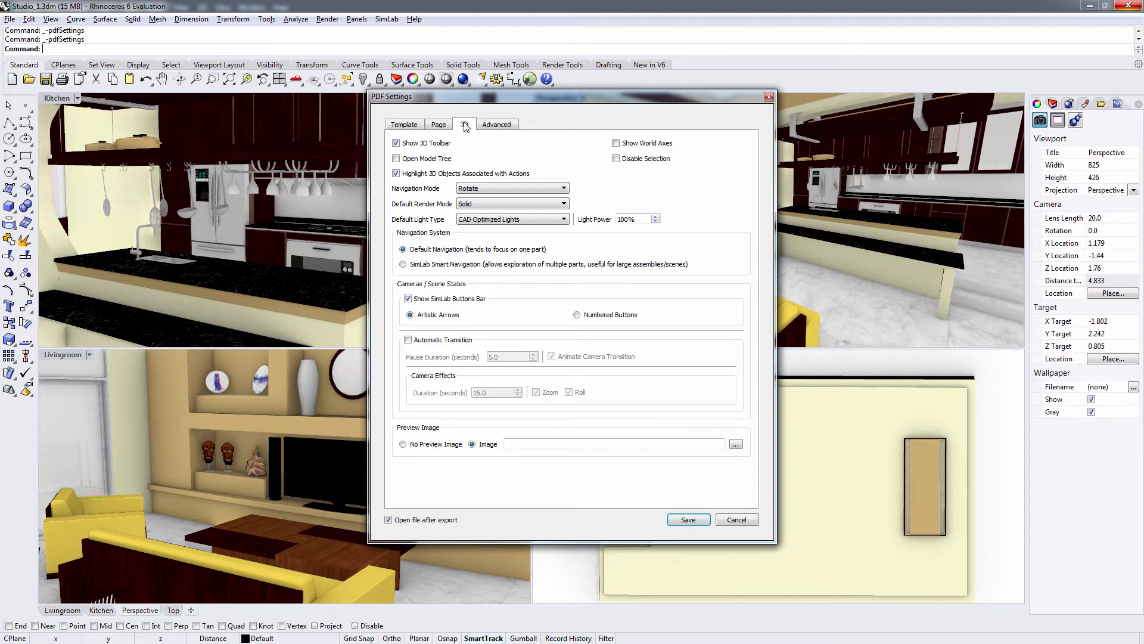
pyautogui.click(486, 128)
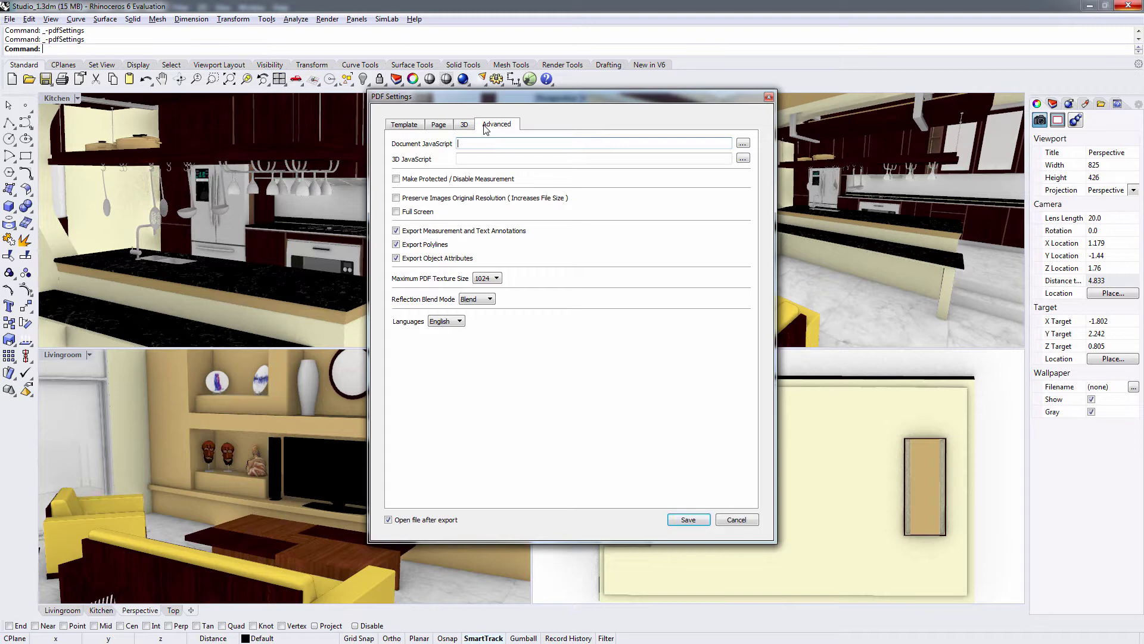
# Step: Start a new template and give its page a custom 1200 × 1600 pixel size
pyautogui.click(410, 125)
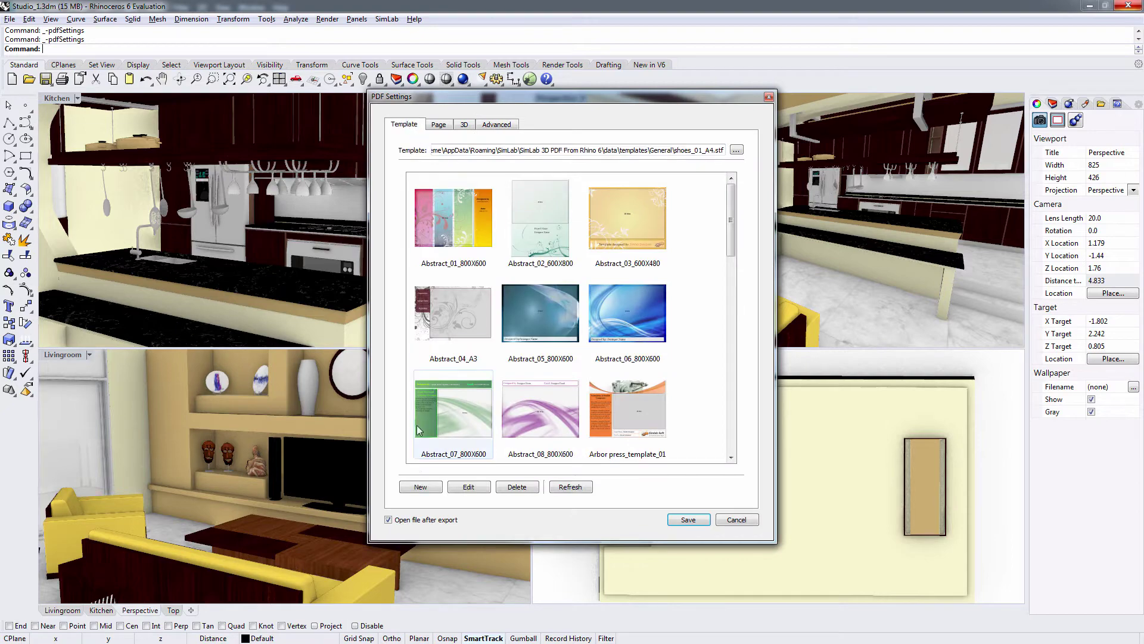
pyautogui.click(418, 487)
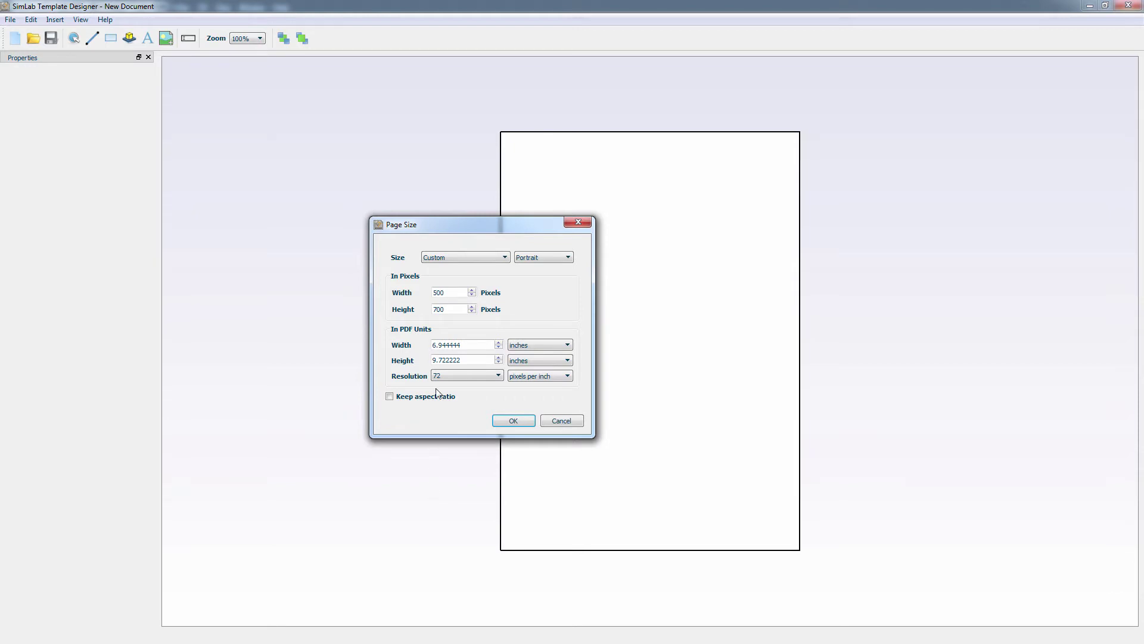
pyautogui.moveTo(452, 292); pyautogui.dragTo(422, 310)
pyautogui.write('12')
pyautogui.write('00')
pyautogui.write('1600')
pyautogui.press('Return')
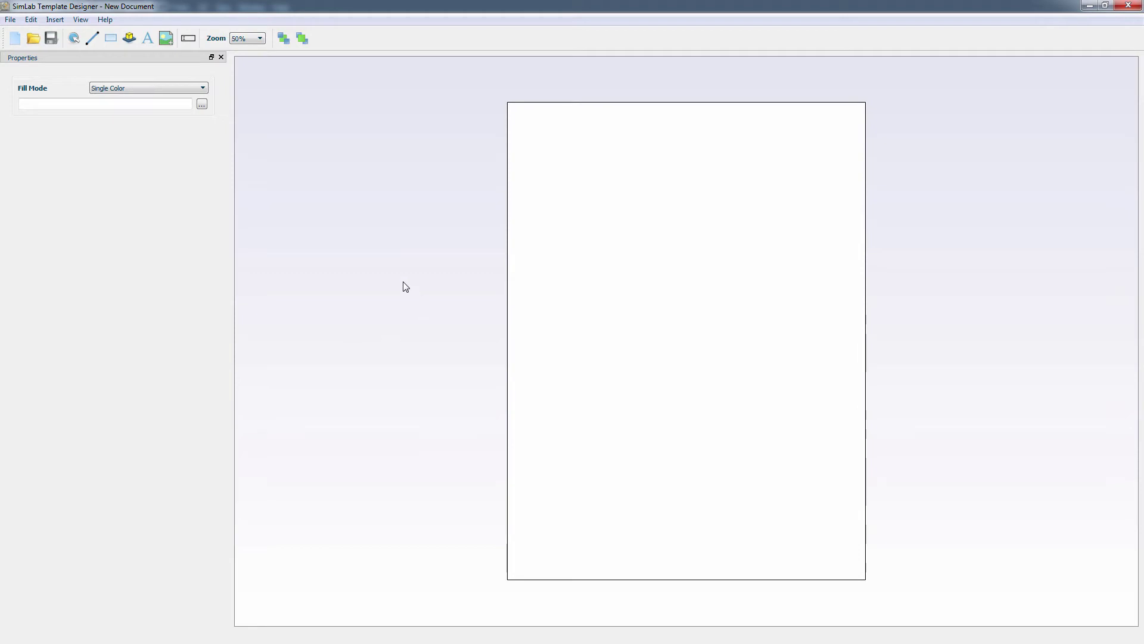
# Step: Set the page fill mode to PDF Document with Blank_temp_01.pdf as the background
pyautogui.click(167, 89)
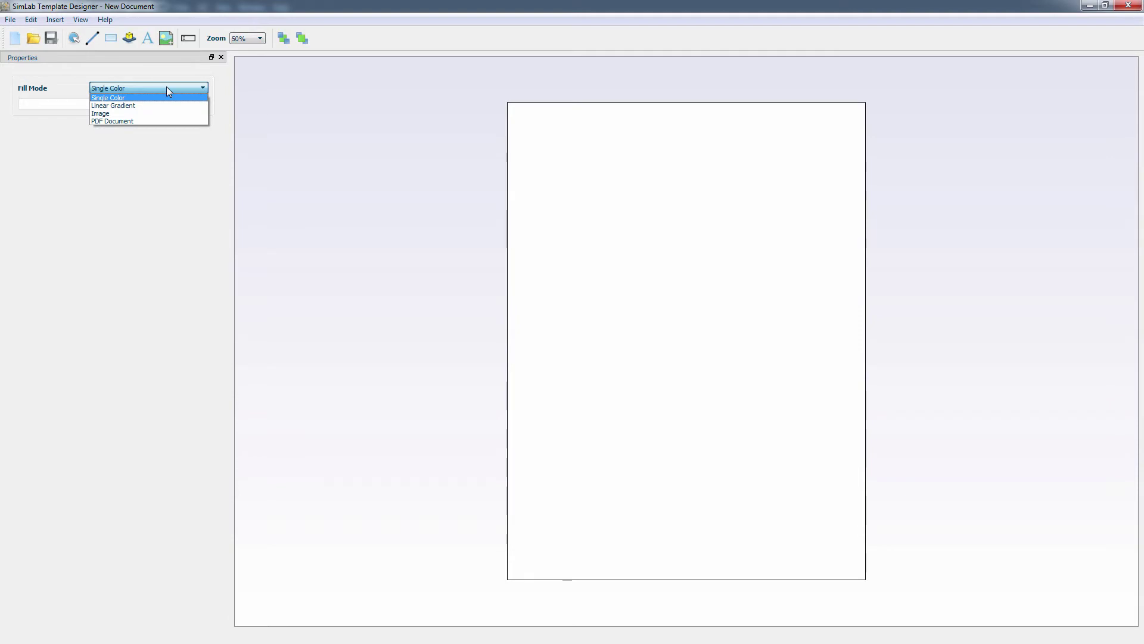
pyautogui.click(153, 121)
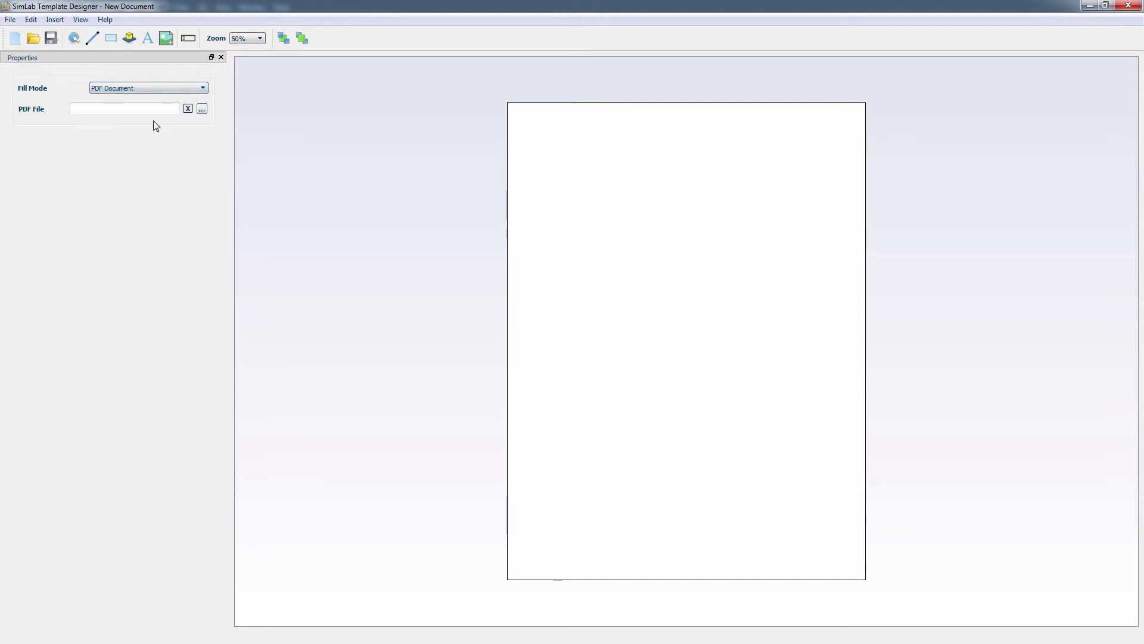
pyautogui.click(202, 111)
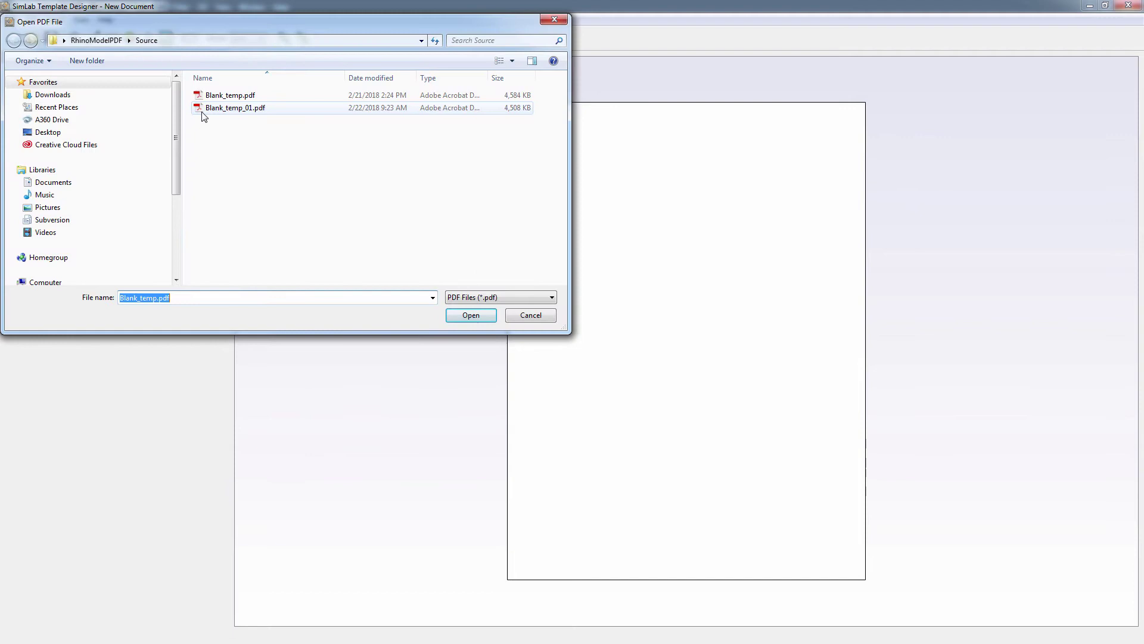
pyautogui.click(202, 111)
pyautogui.click(457, 319)
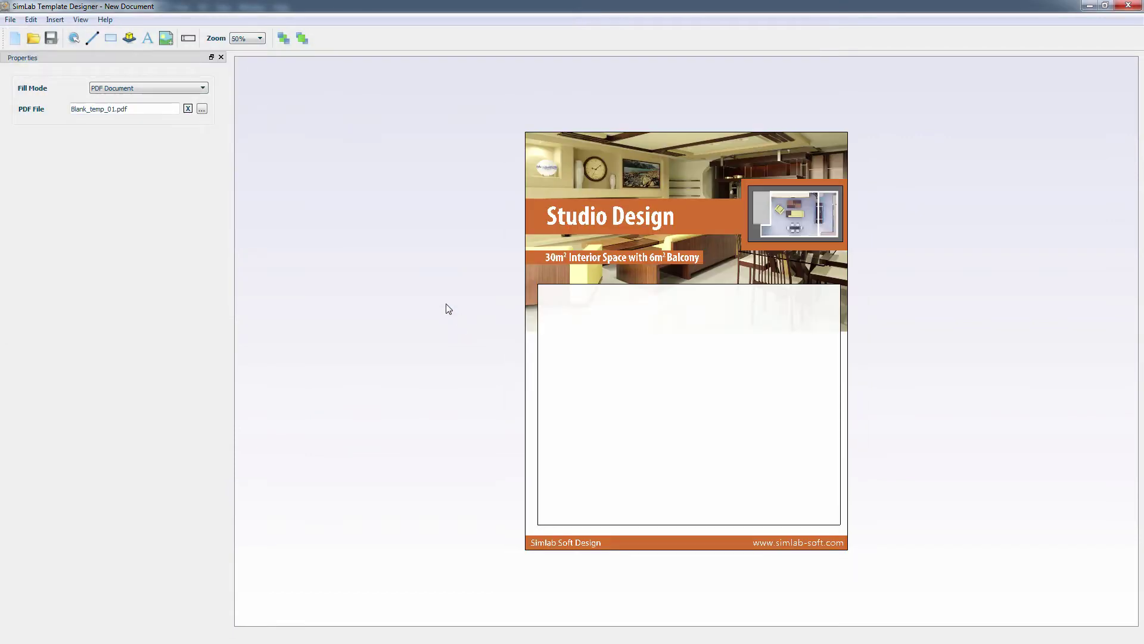
# Step: Draw a 3D Area and stretch it to fill the white frame, about 1016 × 810 pixels
pyautogui.click(129, 38)
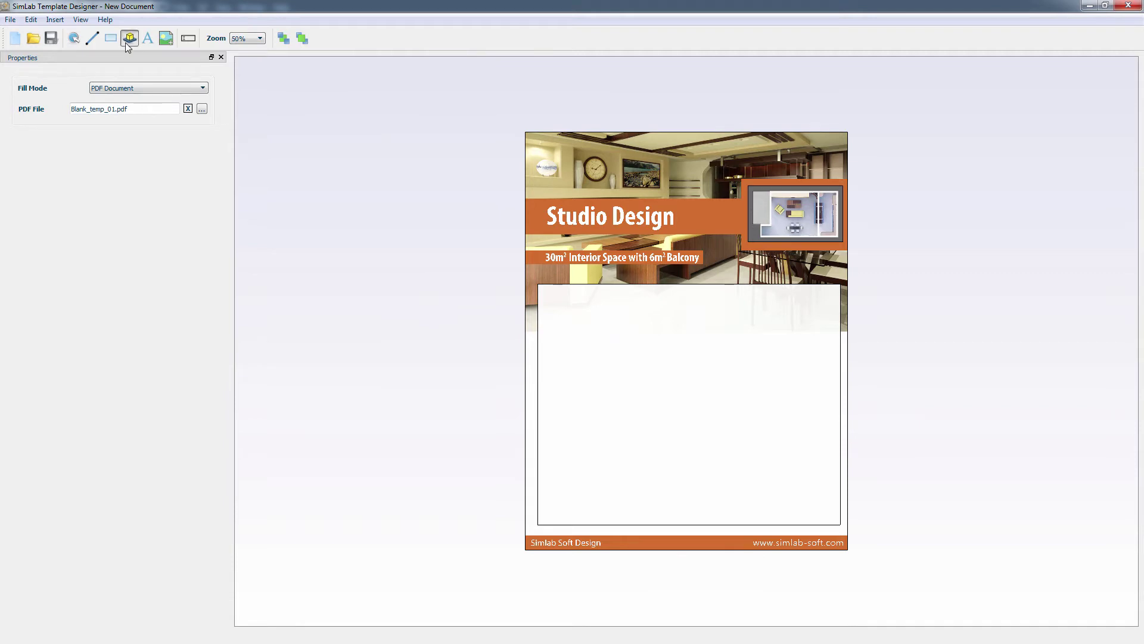
pyautogui.click(553, 304)
pyautogui.moveTo(553, 305); pyautogui.dragTo(539, 285)
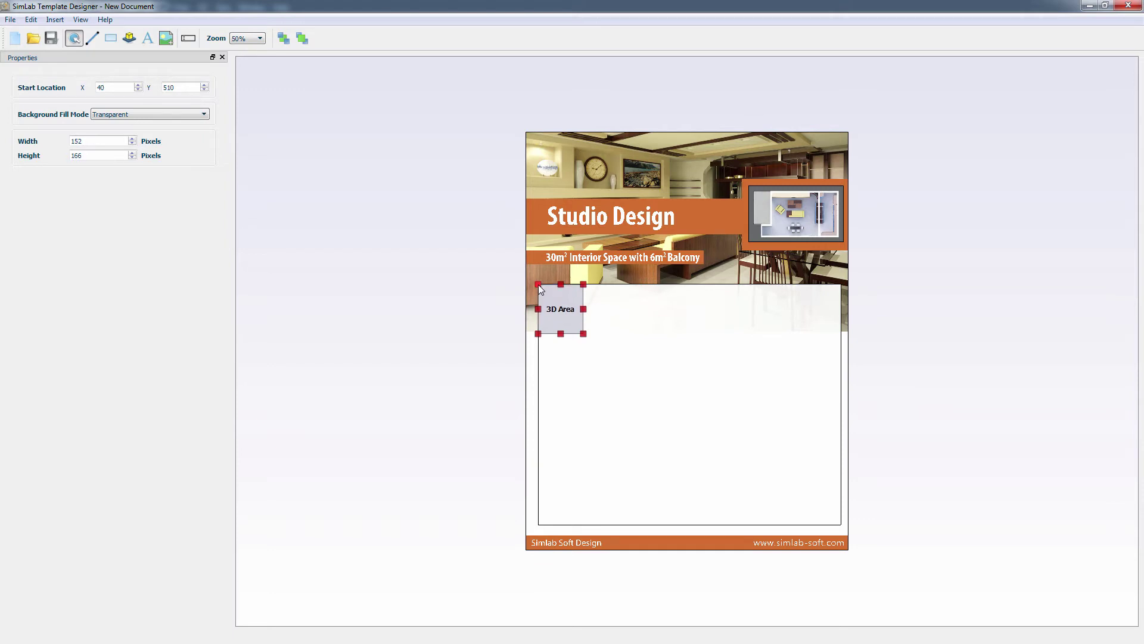
pyautogui.moveTo(583, 334); pyautogui.dragTo(841, 525)
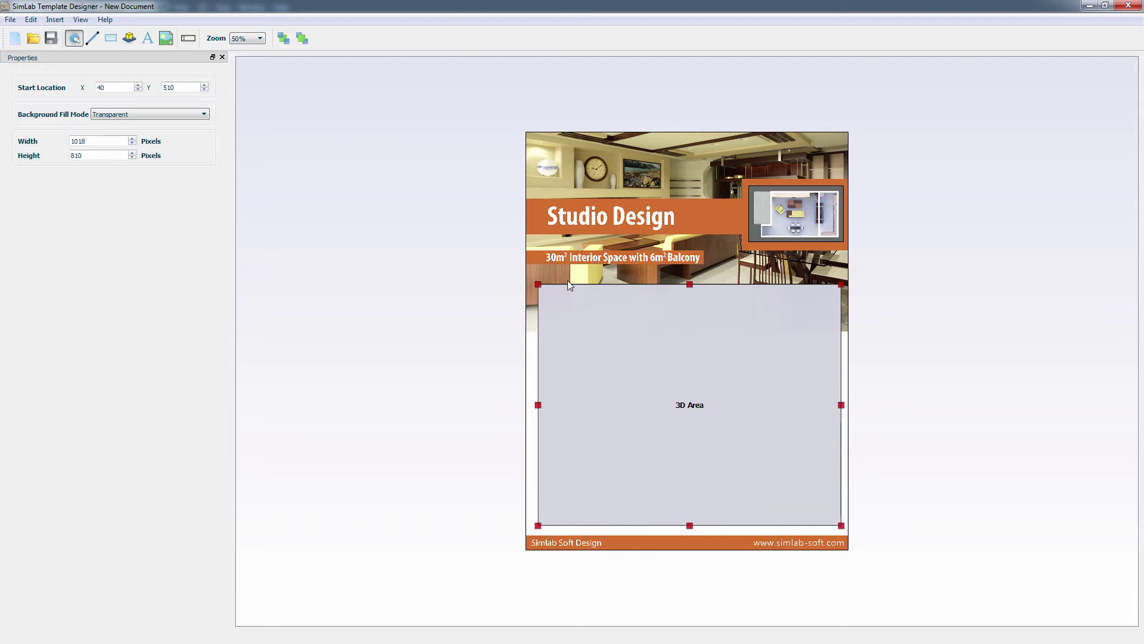
pyautogui.moveTo(539, 284); pyautogui.dragTo(539, 284)
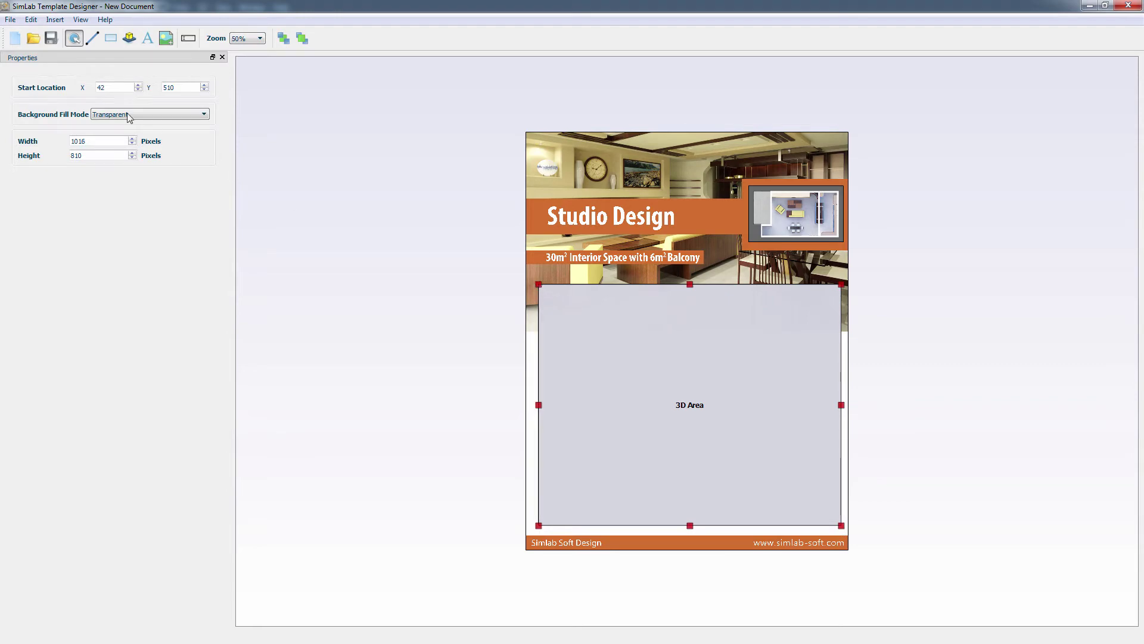
# Step: Save the template as Studio_template and close the Template Designer
pyautogui.click(10, 20)
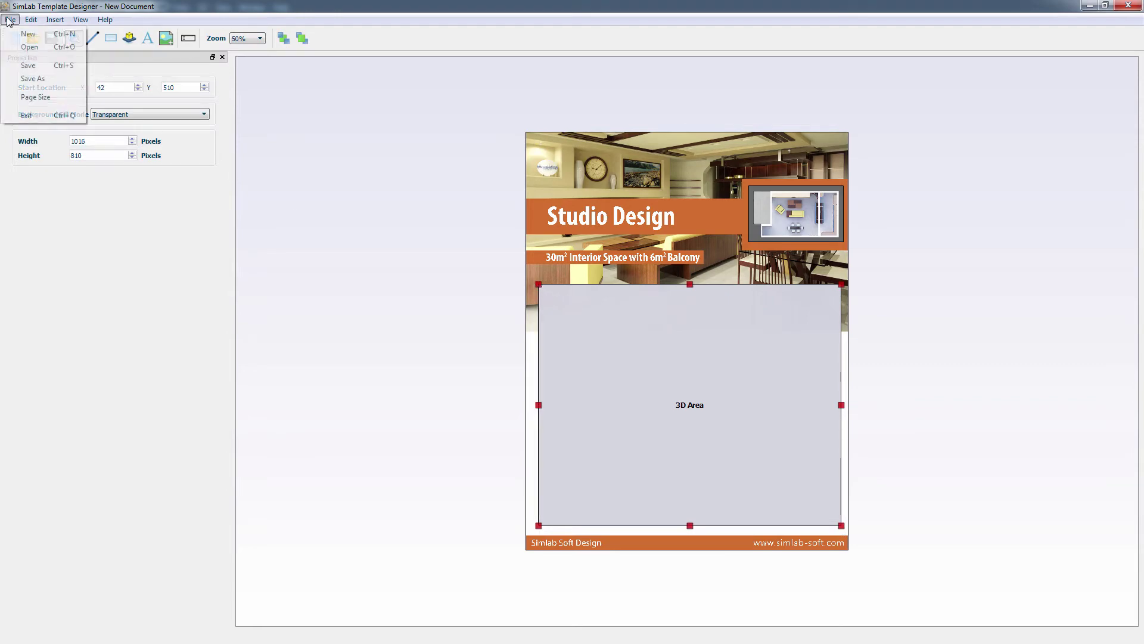
pyautogui.click(30, 79)
pyautogui.write('St')
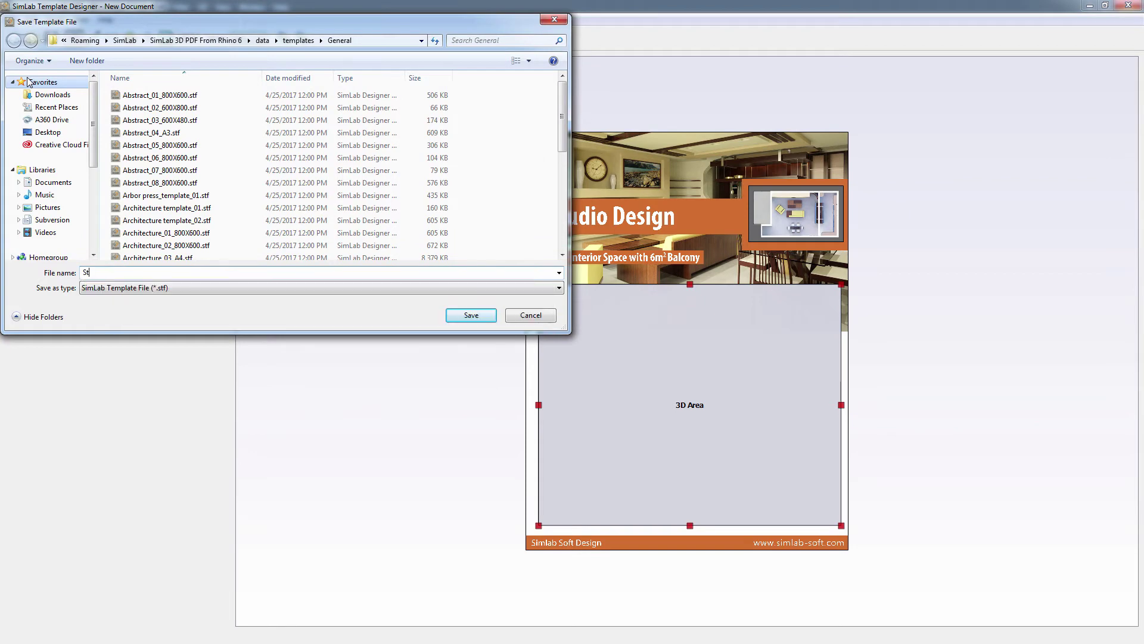
pyautogui.write('udio_template')
pyautogui.press('Return')
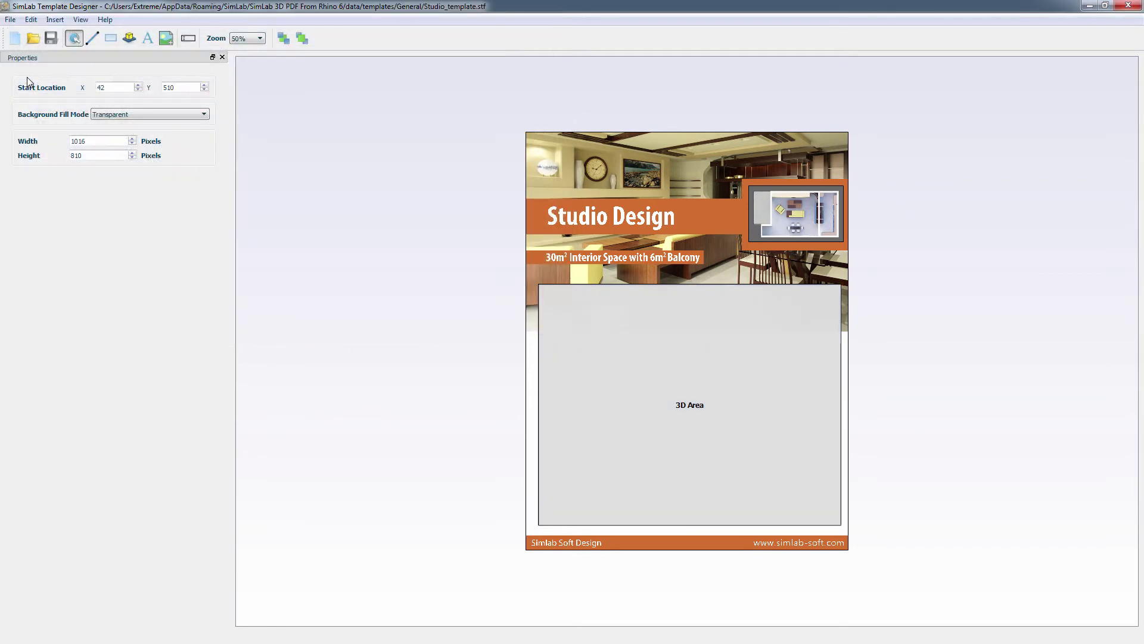
pyautogui.click(1126, 6)
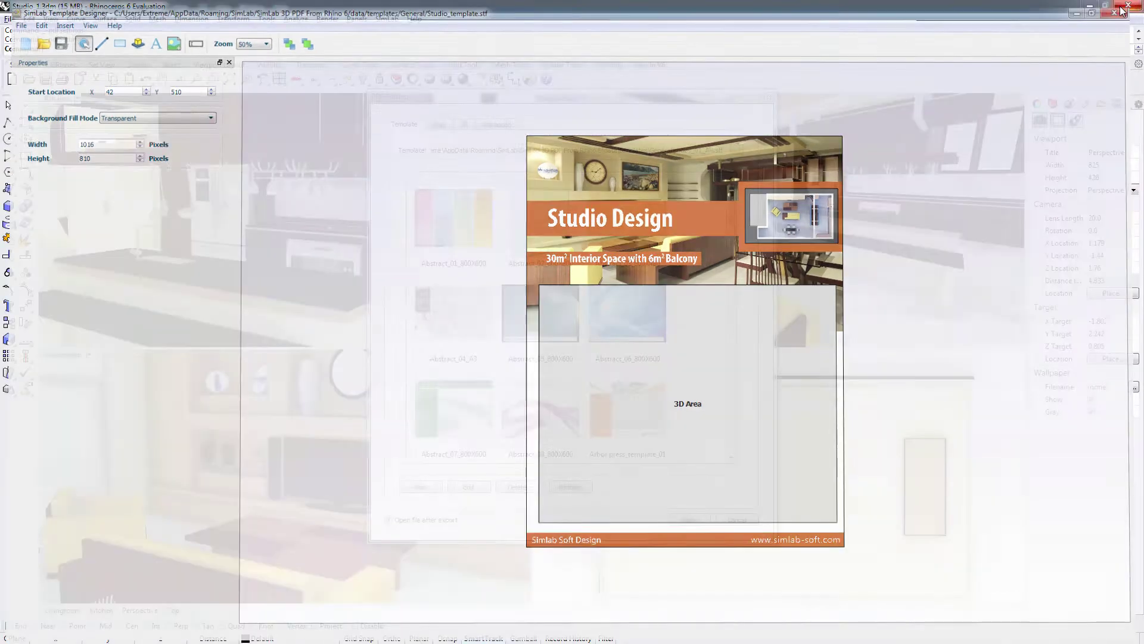
# Step: Refresh the template list, select Studio_template and save the PDF settings
pyautogui.click(578, 487)
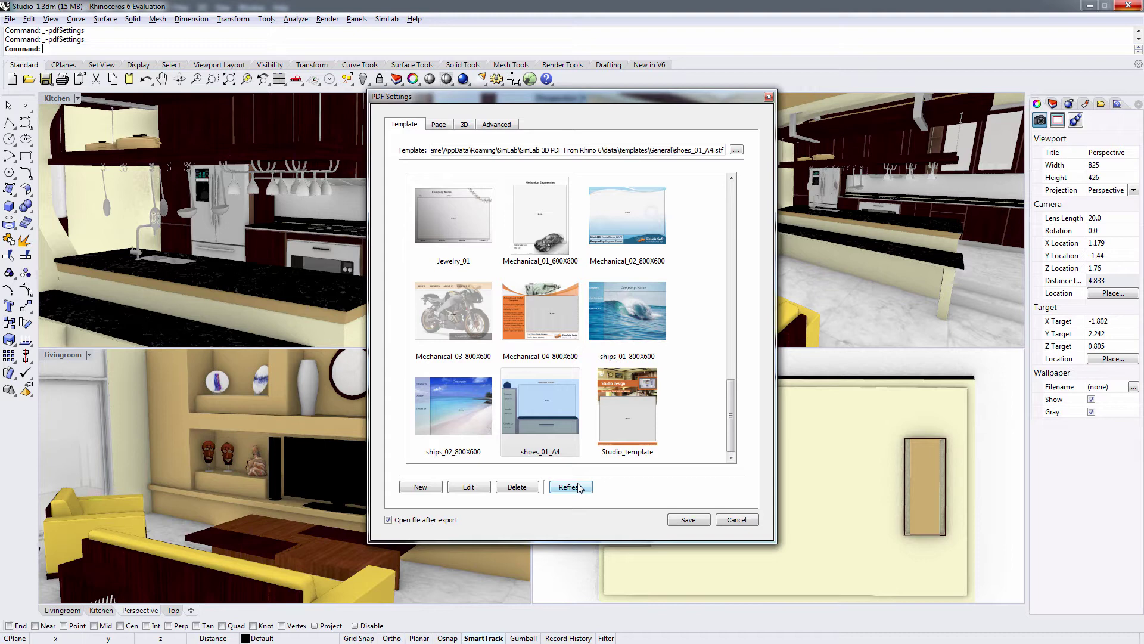
pyautogui.click(634, 416)
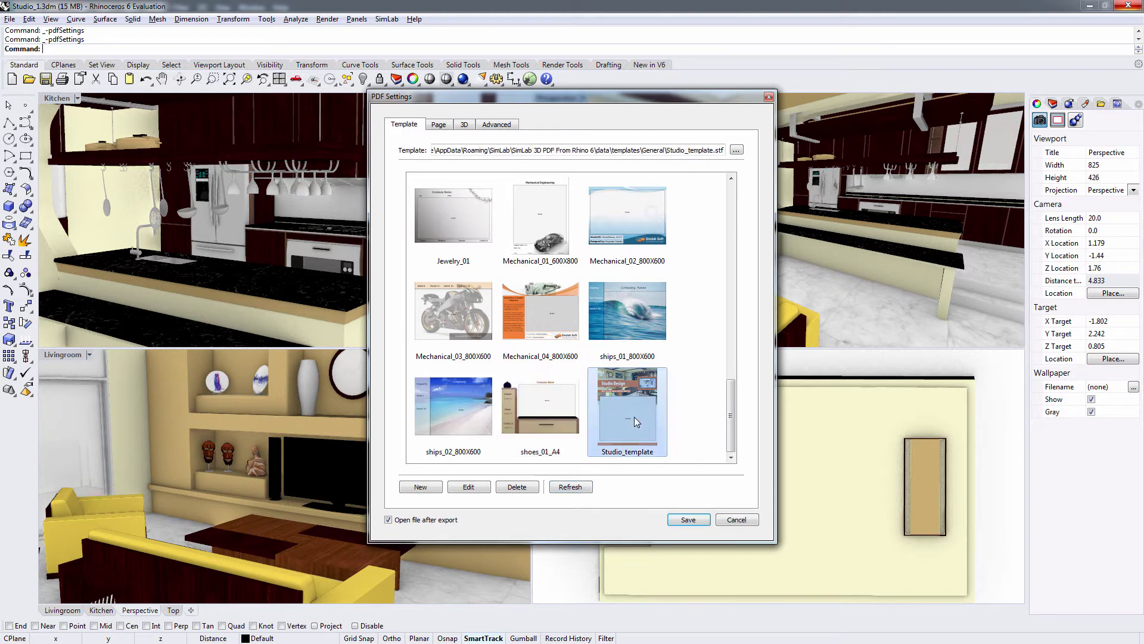
pyautogui.click(682, 520)
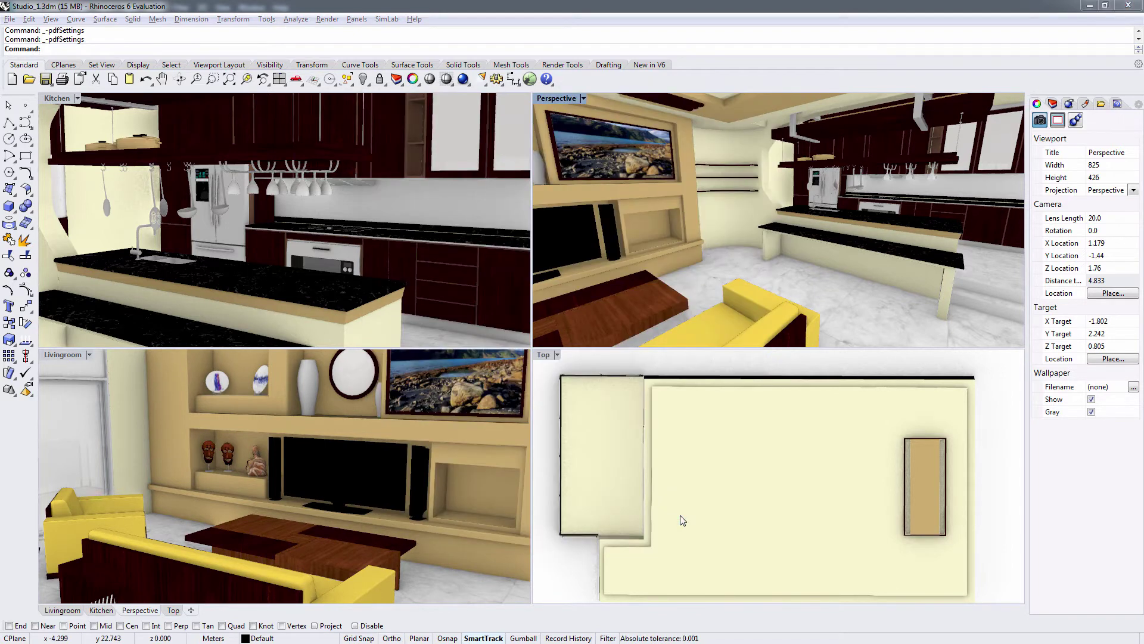
# Step: Export the studio model to a 3D PDF named PDF_studio
pyautogui.click(386, 19)
pyautogui.moveTo(395, 33)
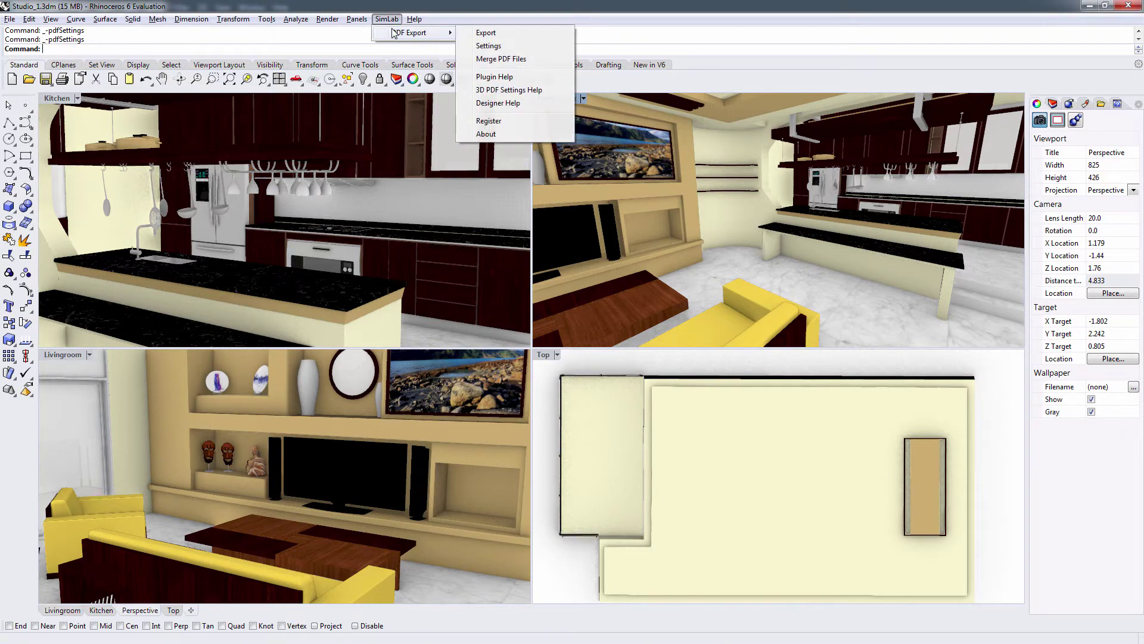
pyautogui.click(518, 36)
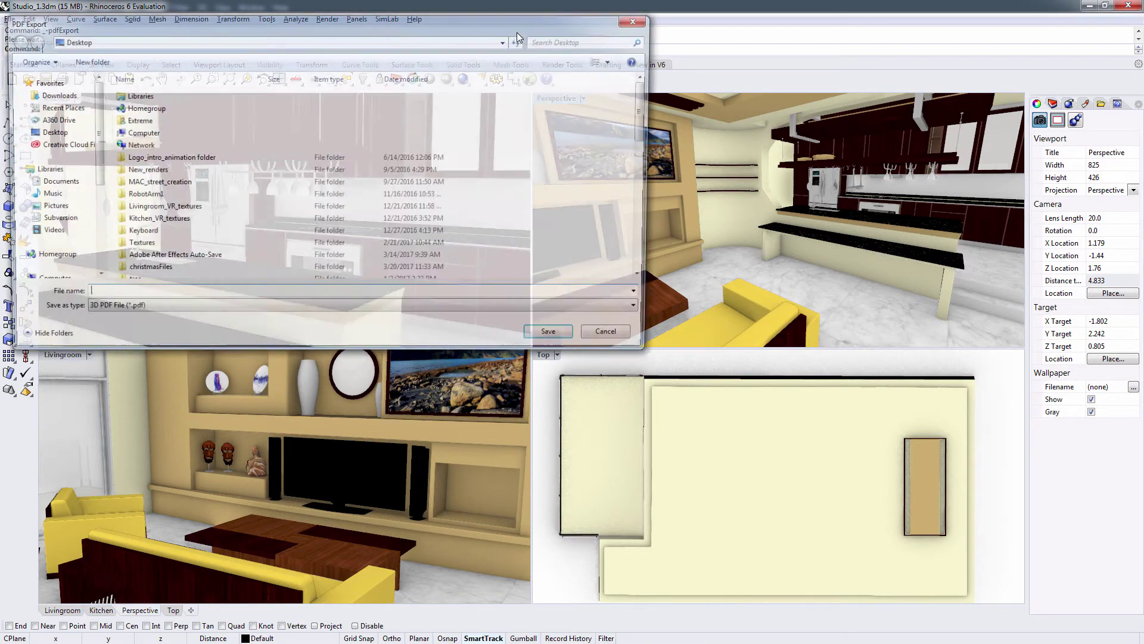
pyautogui.write('PDF_')
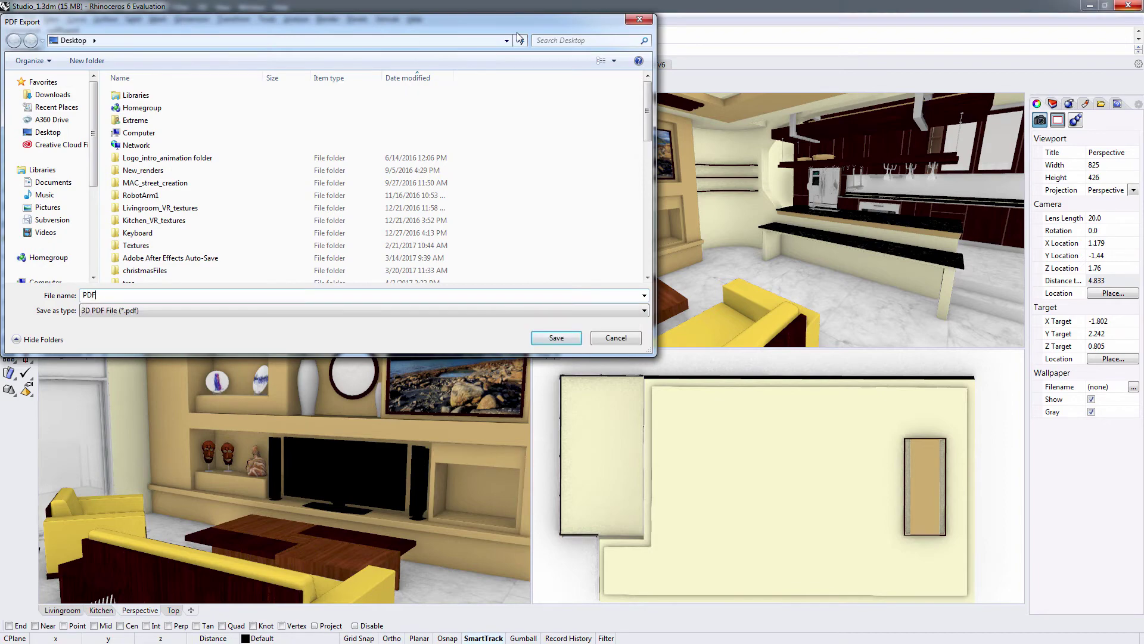
pyautogui.write('studio')
pyautogui.press('Return')
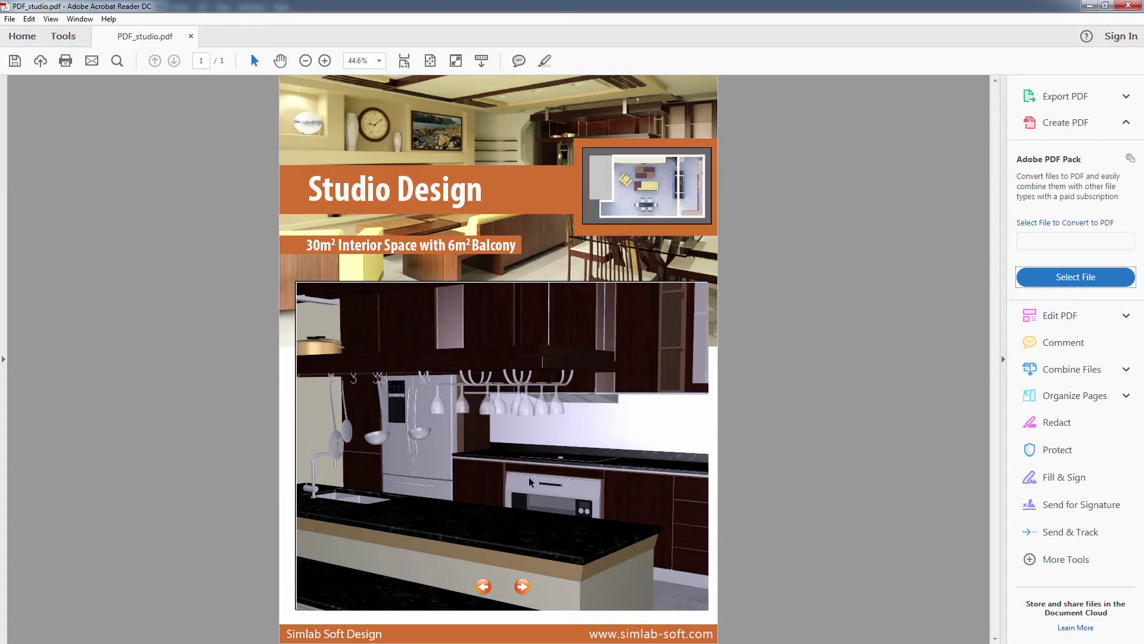
# Step: Cycle through the kitchen, TV wall and top-plan camera views, ending on the living-room TV wall
pyautogui.click(522, 587)
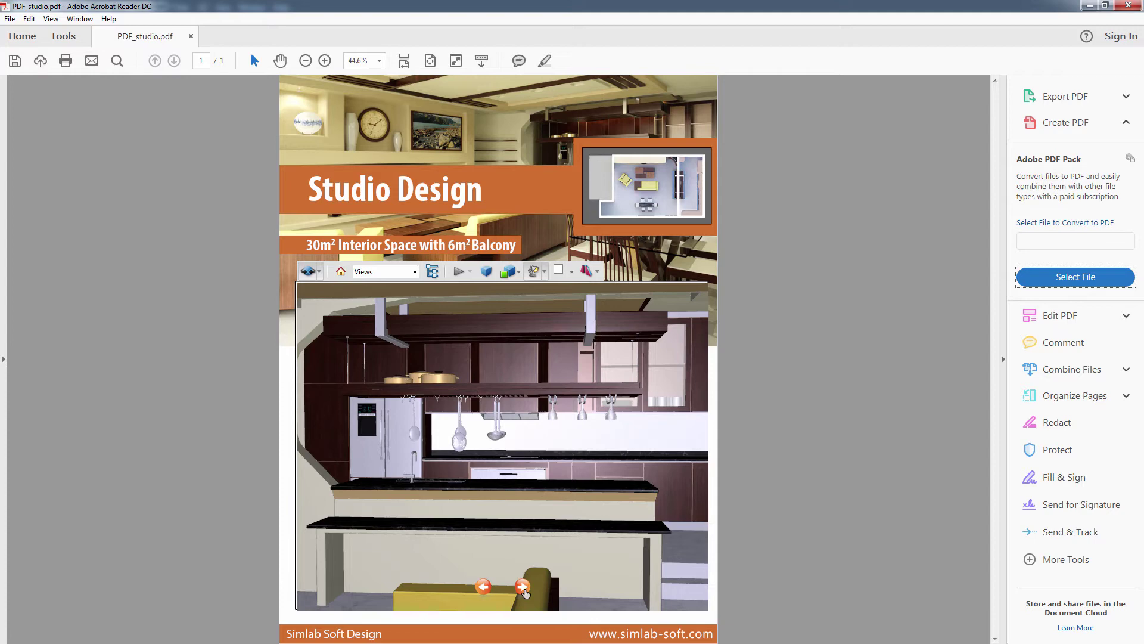
pyautogui.click(523, 587)
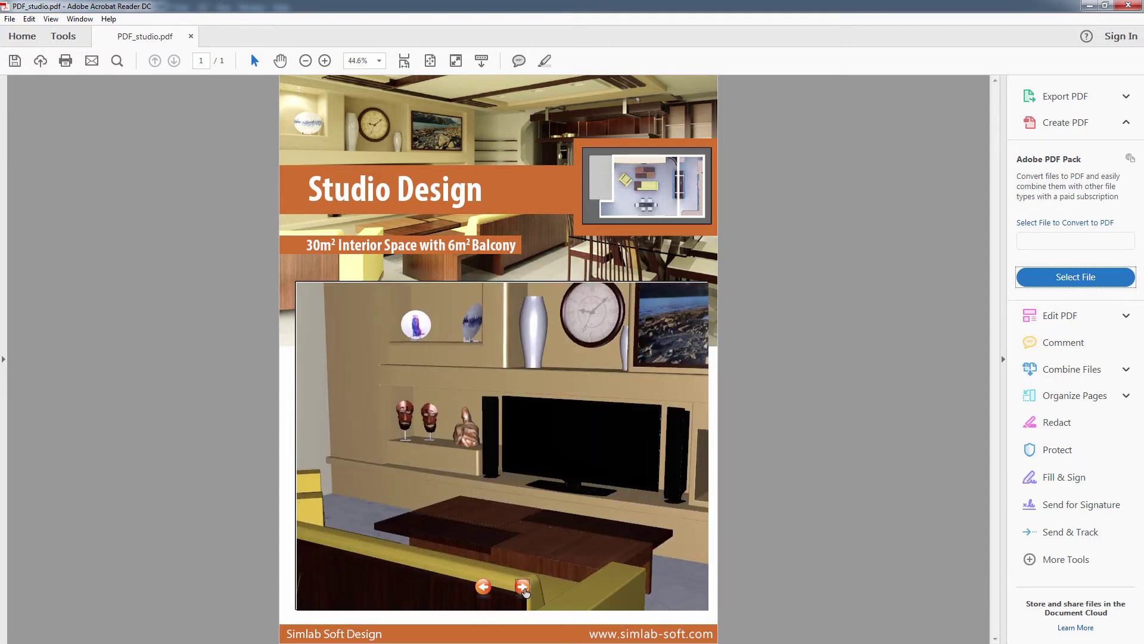
pyautogui.click(522, 587)
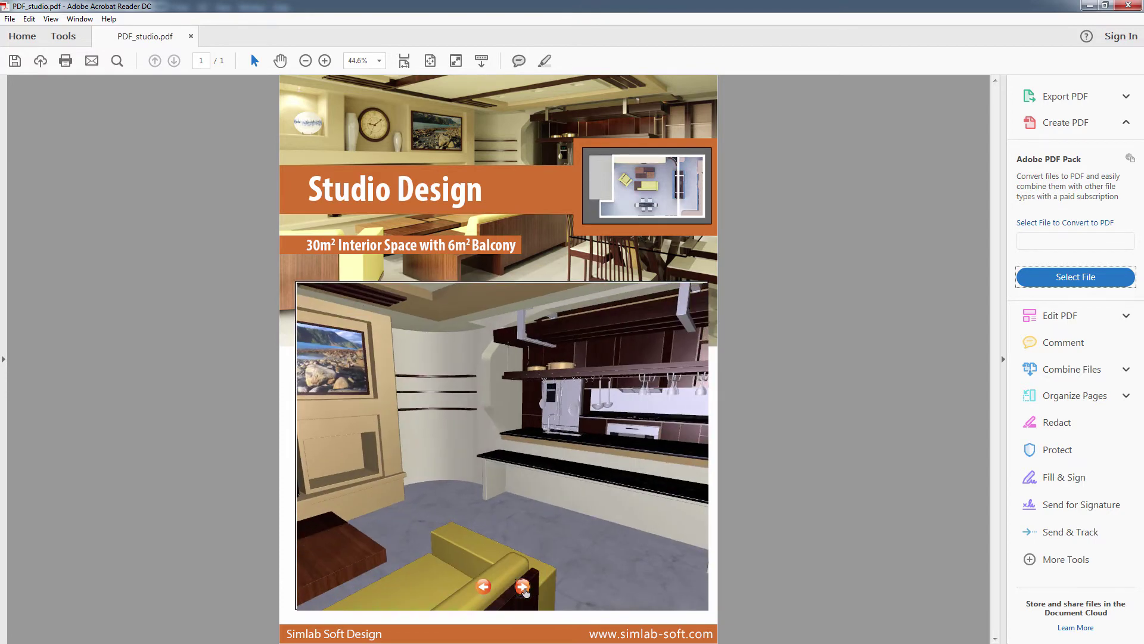
pyautogui.click(523, 587)
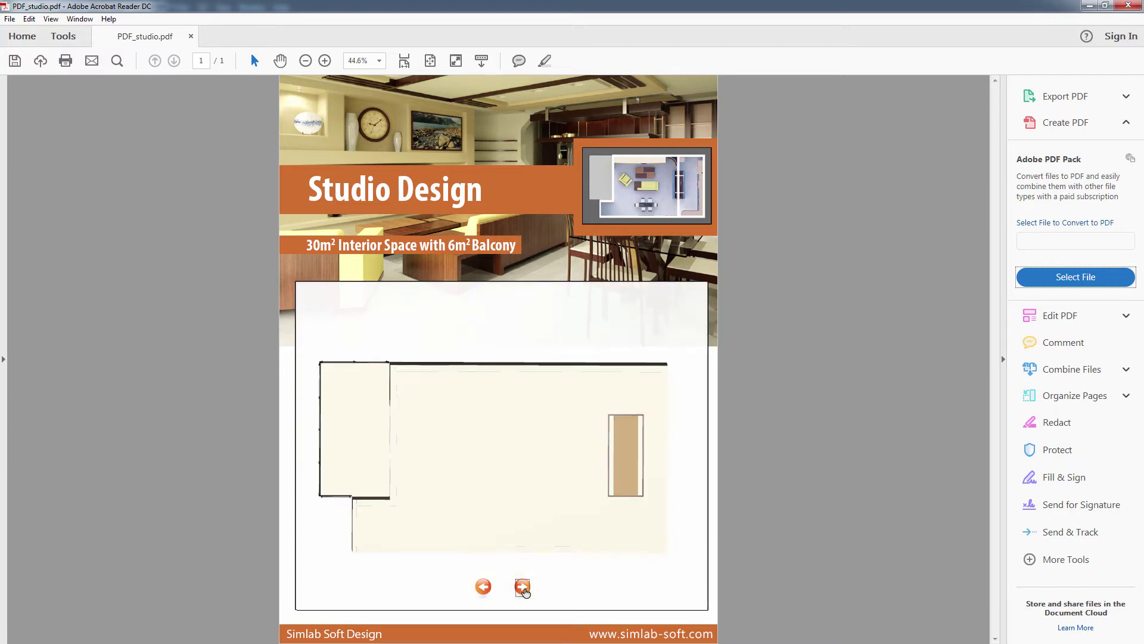
pyautogui.click(522, 587)
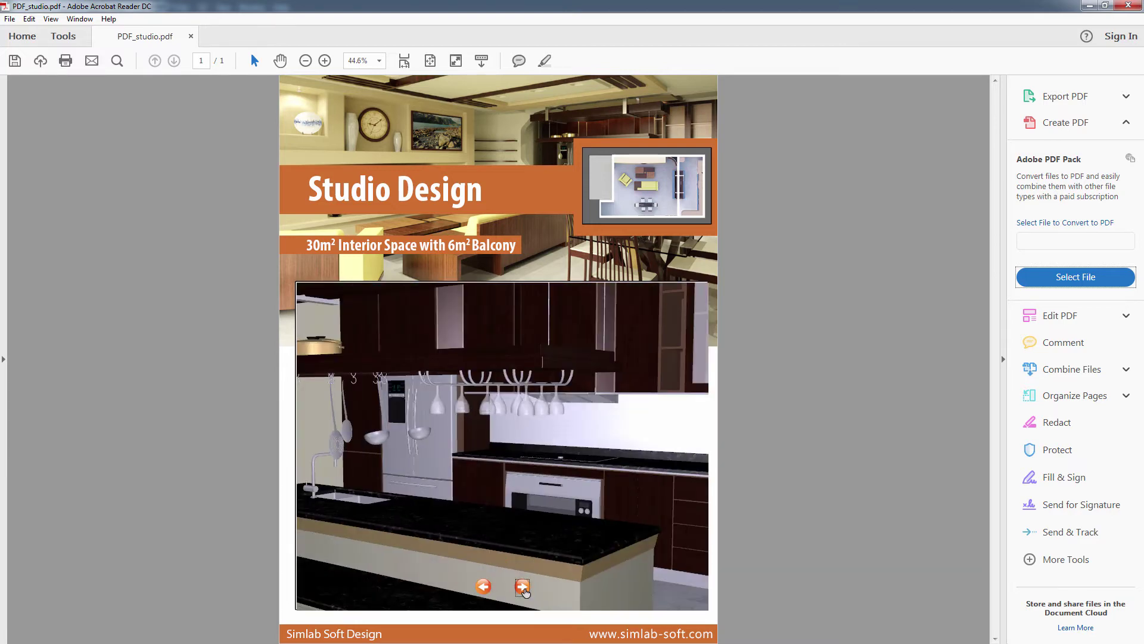
pyautogui.click(522, 587)
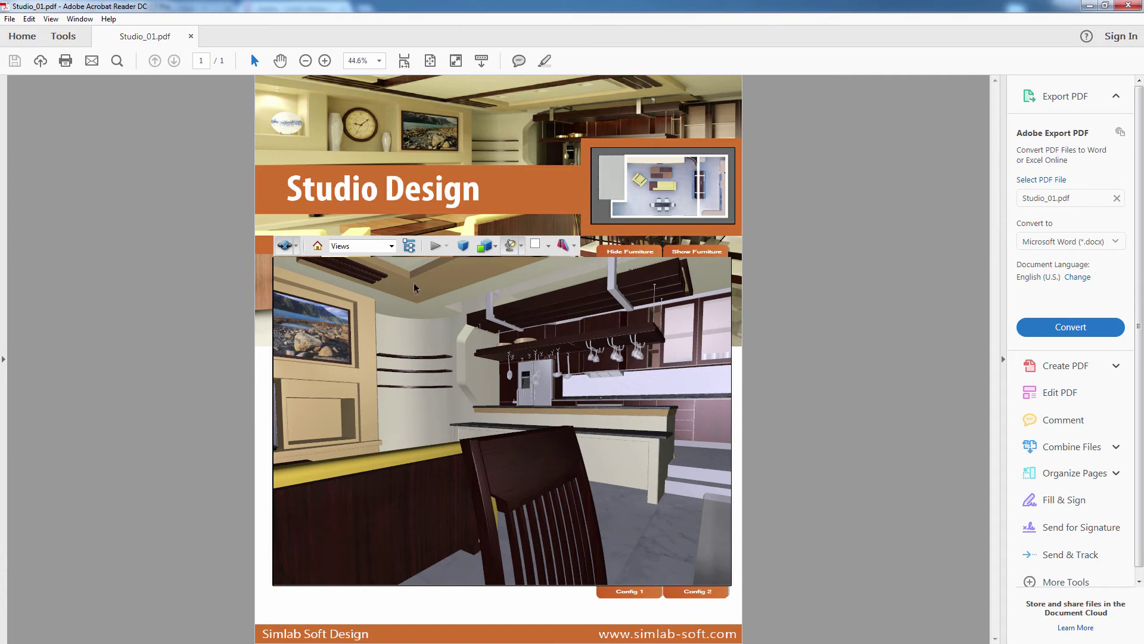
# Step: Switch the Studio_01 3D model through the Living, Kitchen and All named views
pyautogui.click(391, 246)
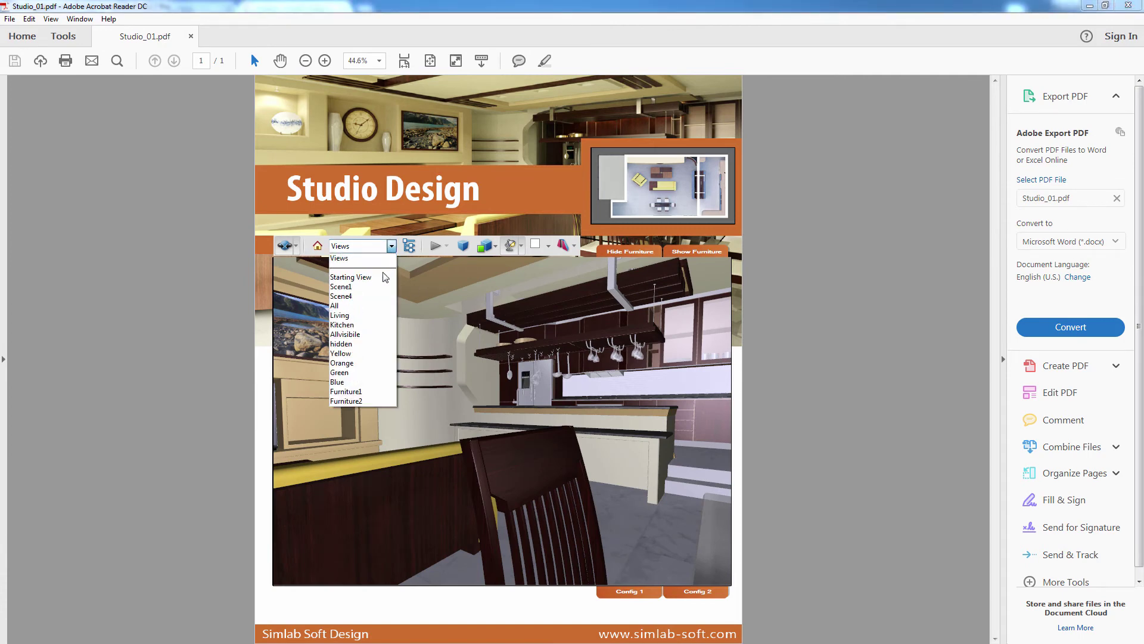
pyautogui.click(371, 314)
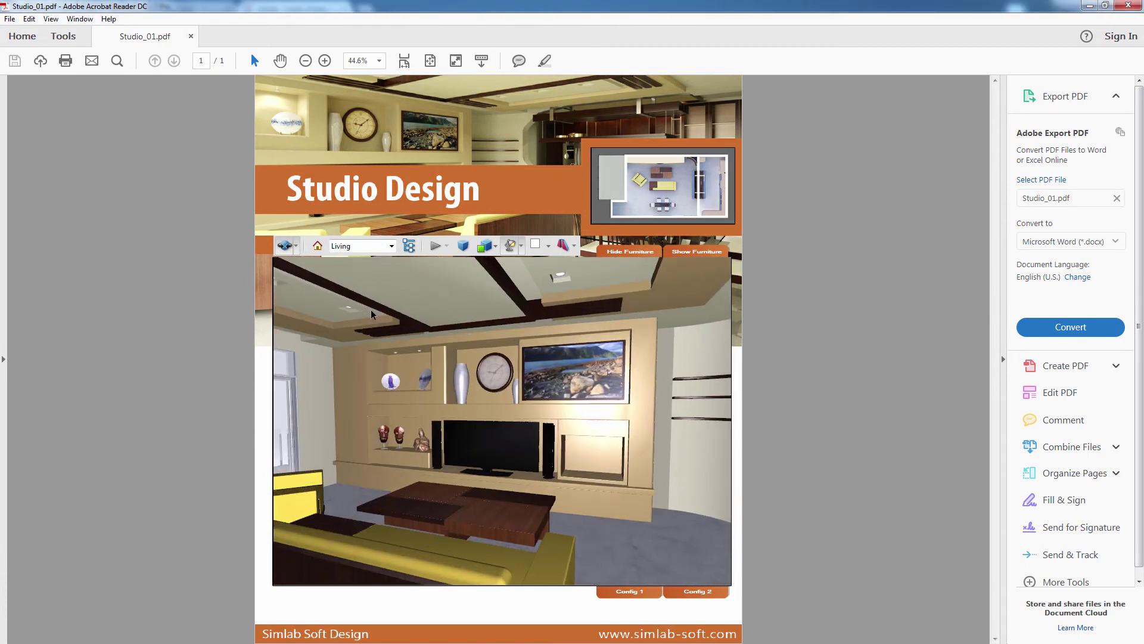
pyautogui.click(374, 247)
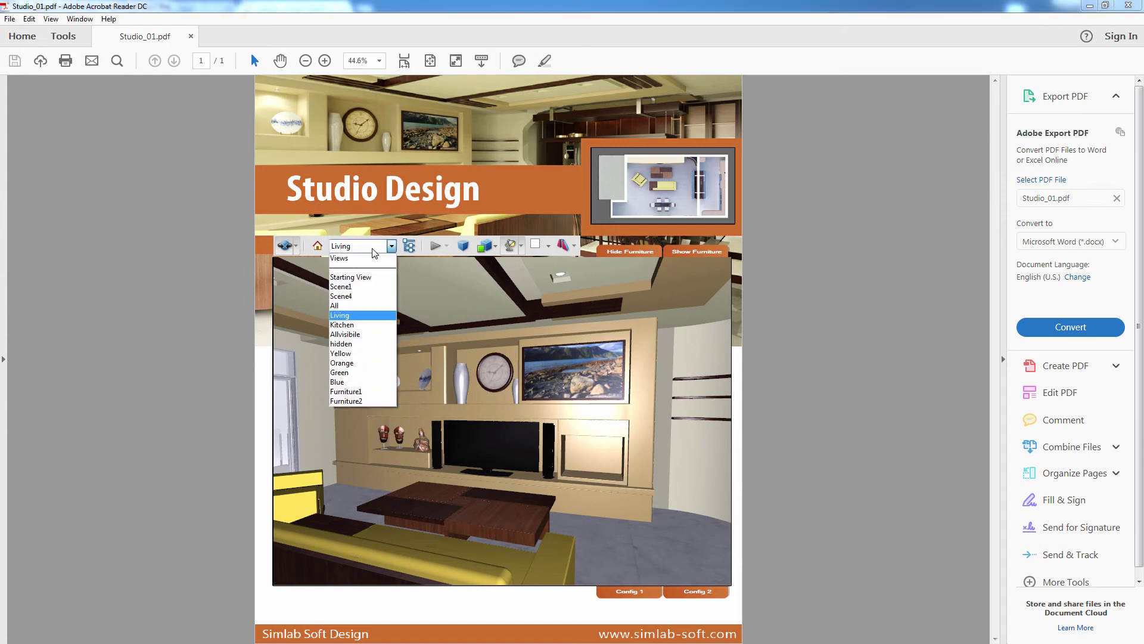
pyautogui.click(363, 325)
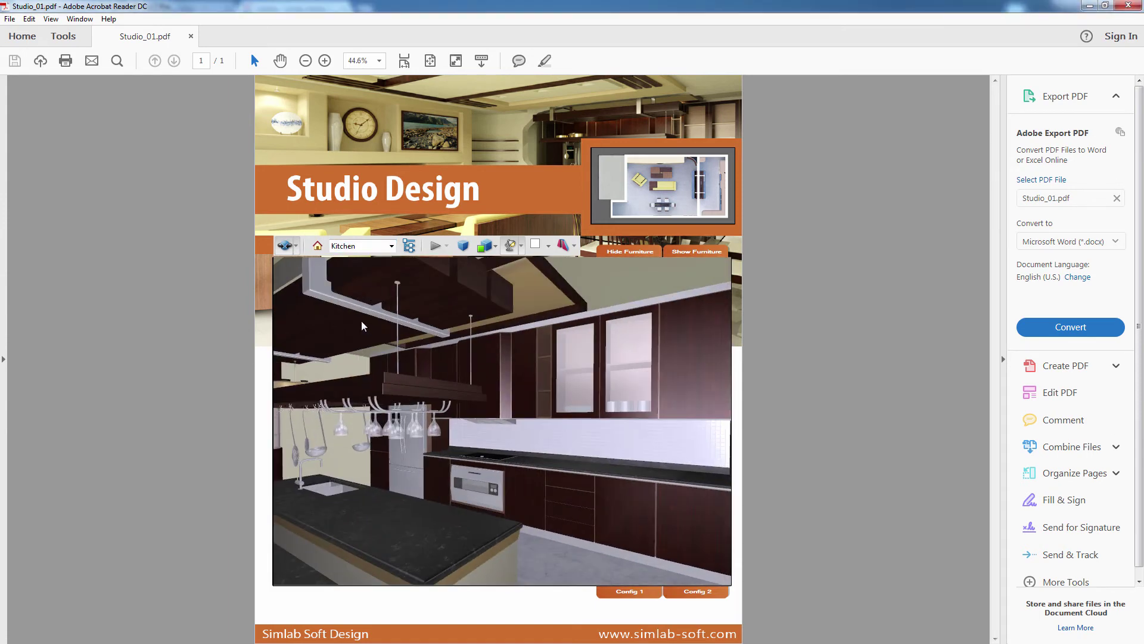
pyautogui.click(382, 247)
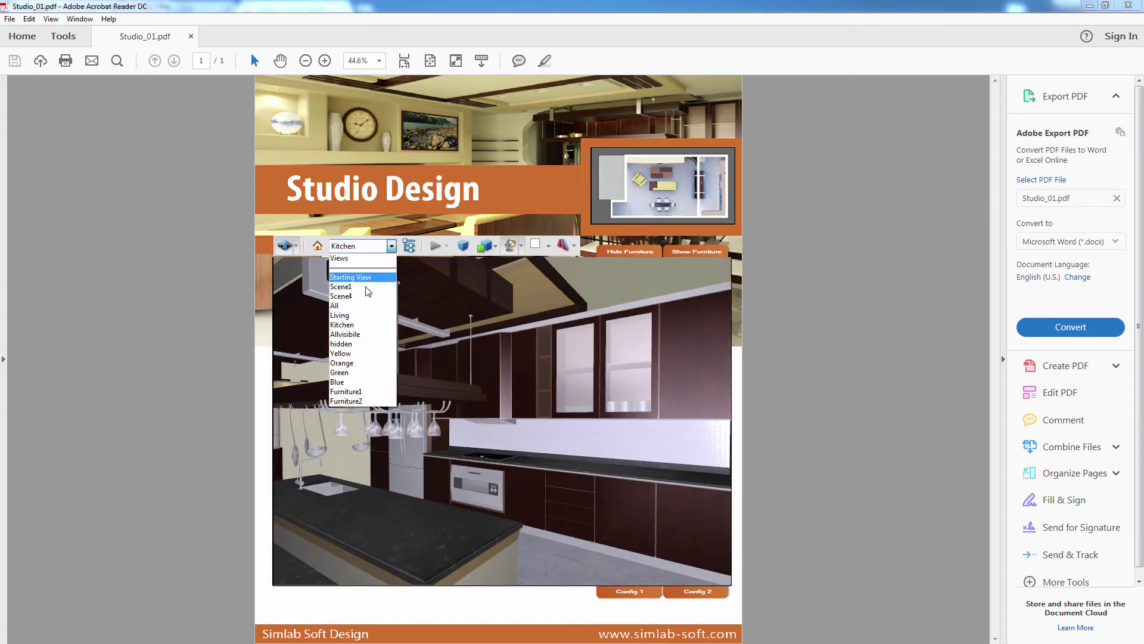
pyautogui.click(356, 309)
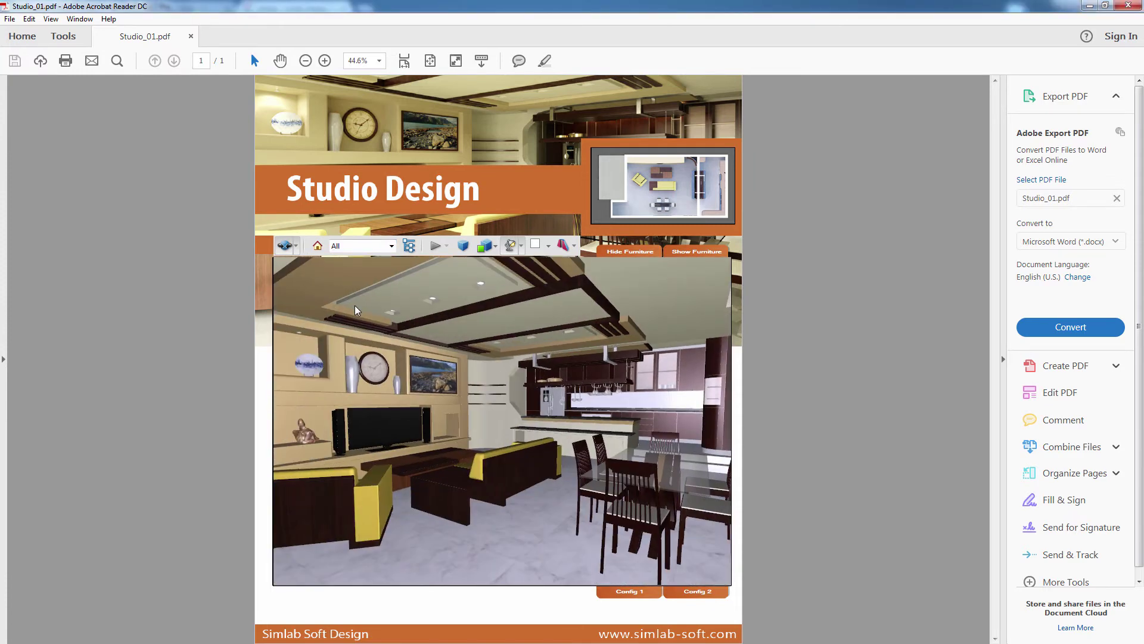
# Step: Hide the furniture, orbit to look down on the empty room, then restore the furniture
pyautogui.click(632, 251)
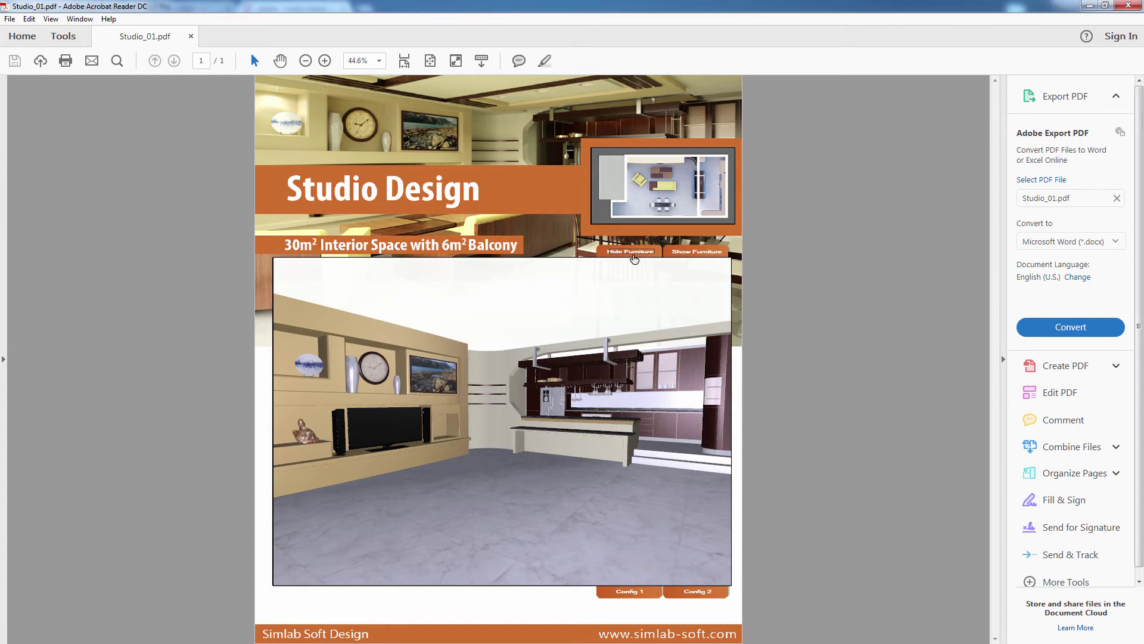
pyautogui.moveTo(595, 324); pyautogui.dragTo(523, 500)
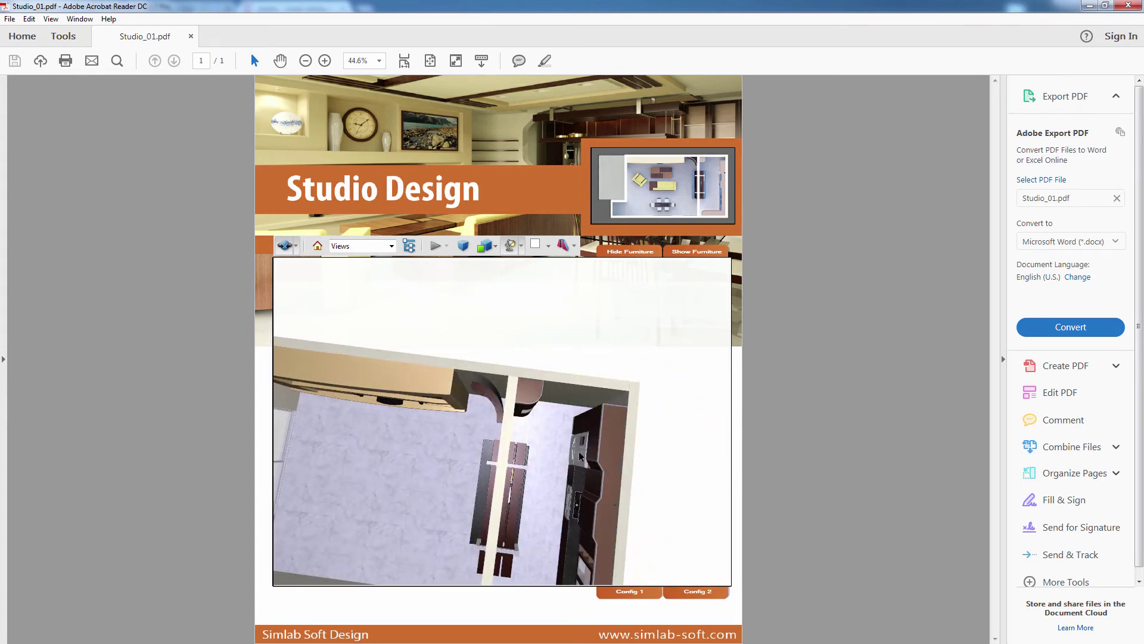
pyautogui.moveTo(573, 454); pyautogui.dragTo(650, 355)
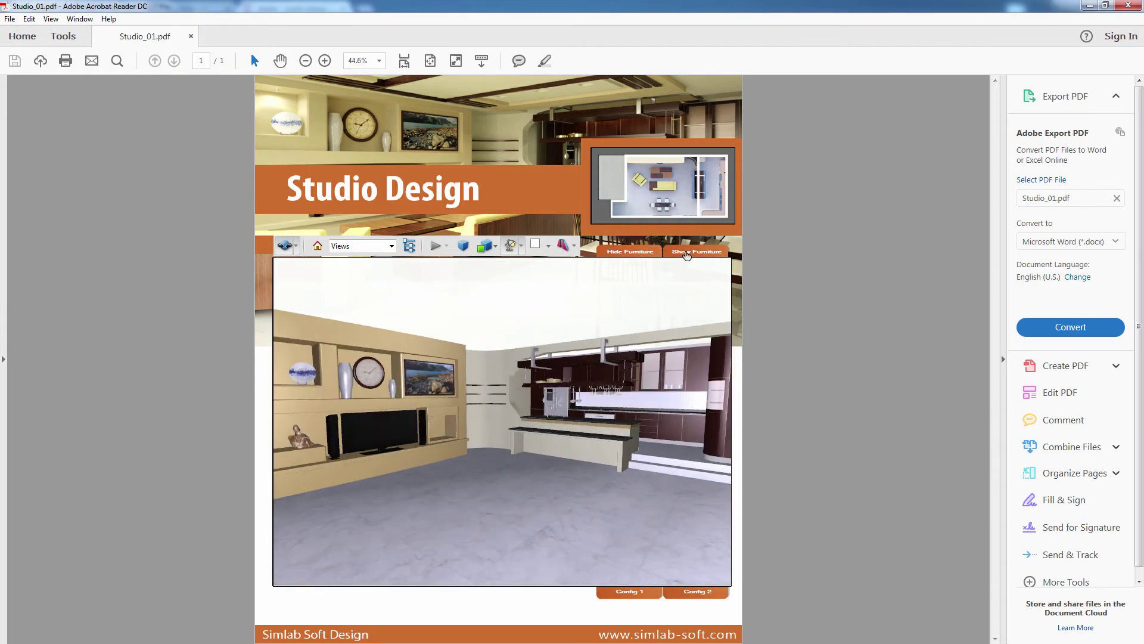
pyautogui.click(687, 253)
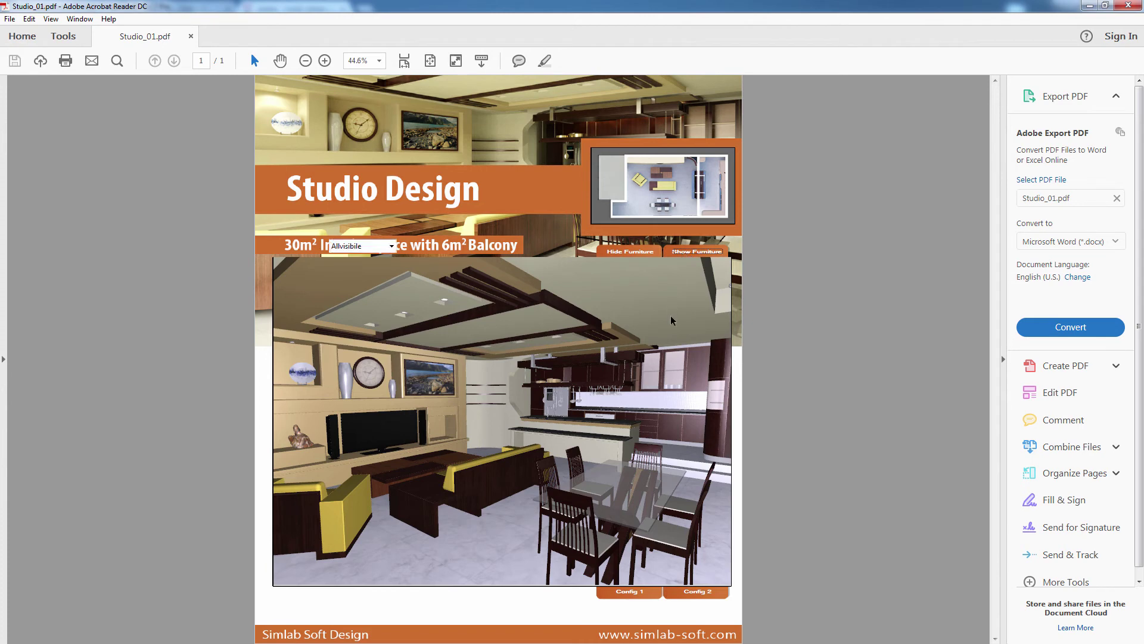
# Step: Compare the Config 1 and Config 2 furniture arrangements, ending on Config 1
pyautogui.click(632, 592)
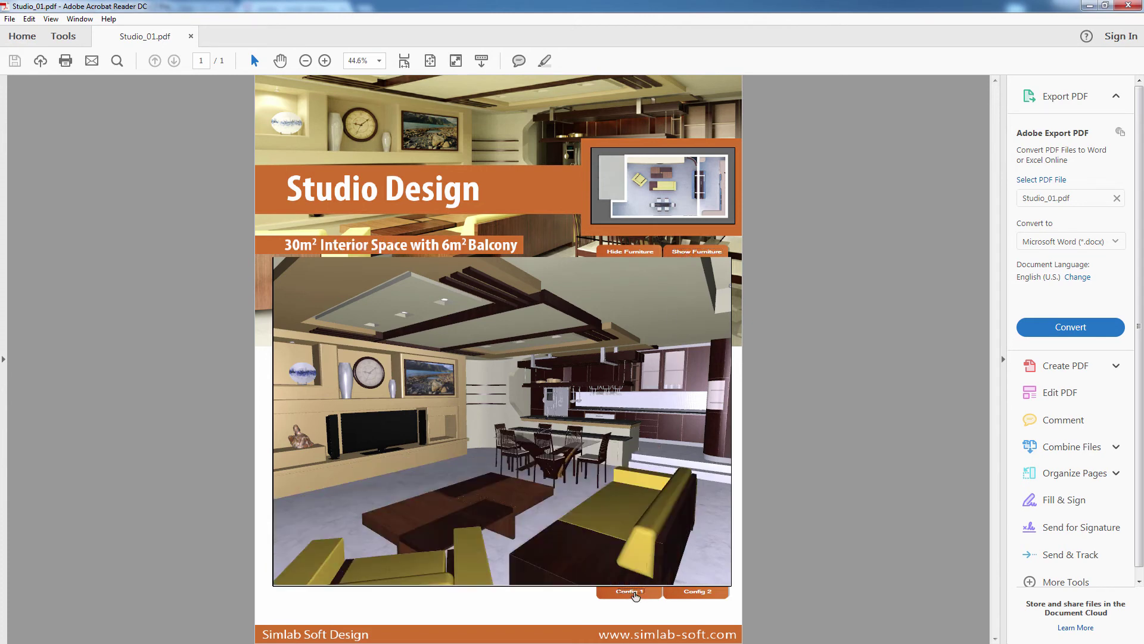
pyautogui.click(696, 591)
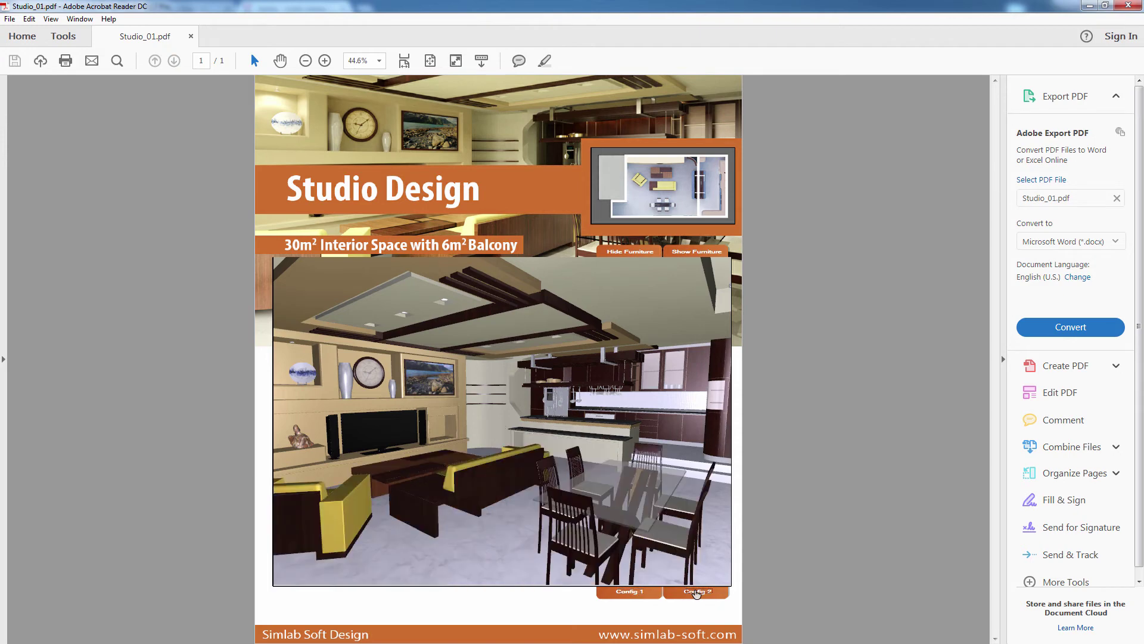
pyautogui.click(638, 592)
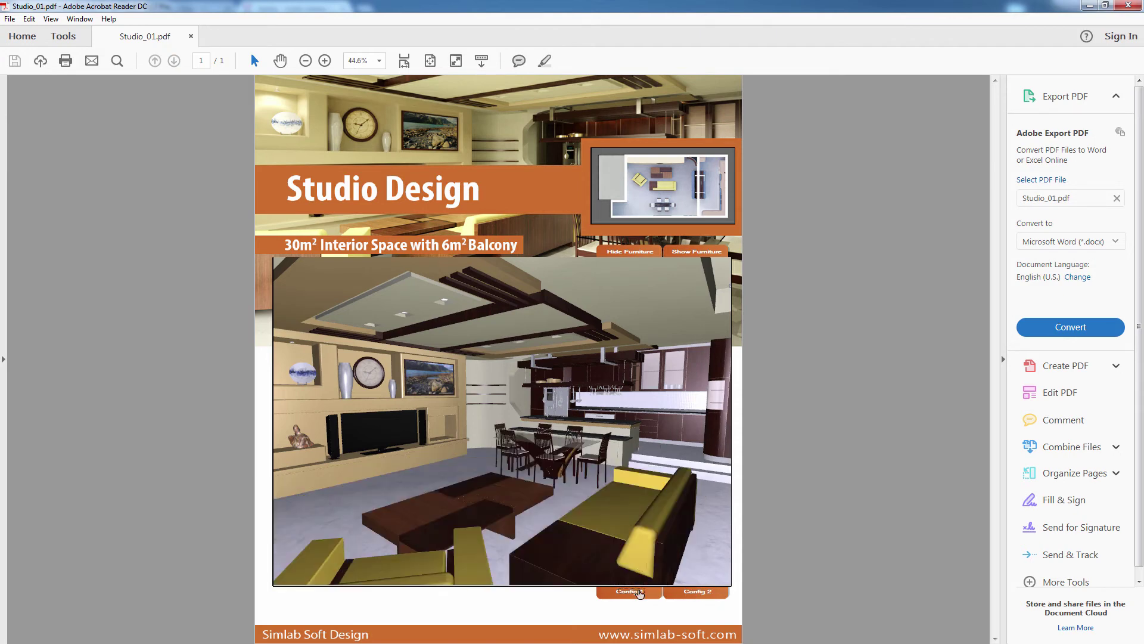
pyautogui.moveTo(642, 547)
pyautogui.moveTo(632, 533); pyautogui.dragTo(602, 507)
# Step: Cycle the sofa's material colour through blue and other colours until the sofa and chair turn yellow
pyautogui.click(617, 501)
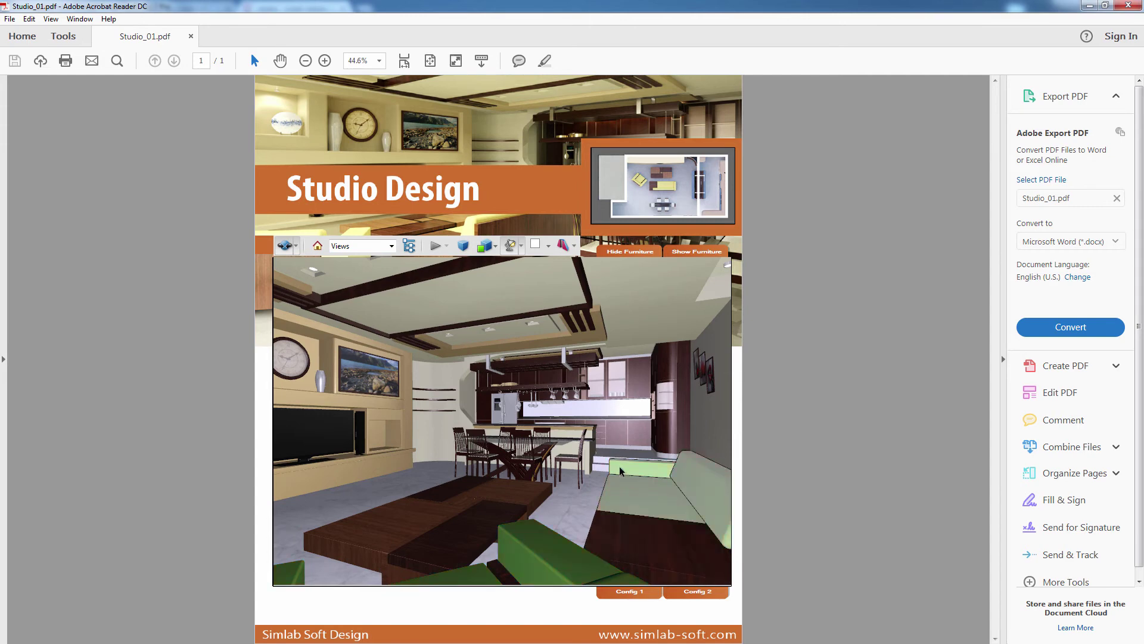
pyautogui.click(617, 497)
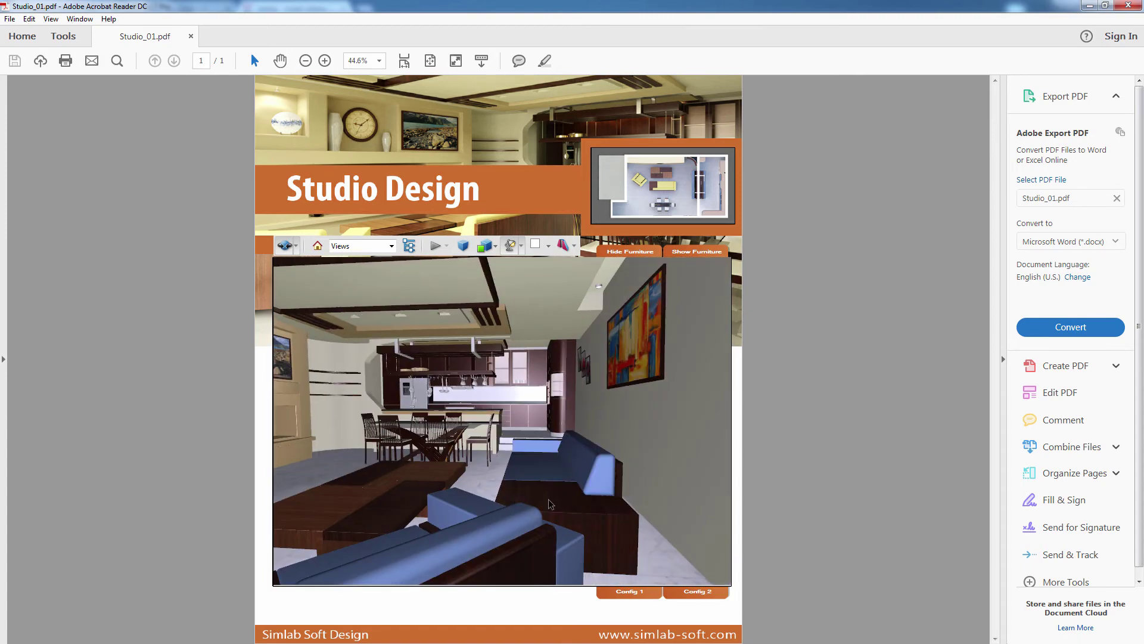
pyautogui.click(518, 495)
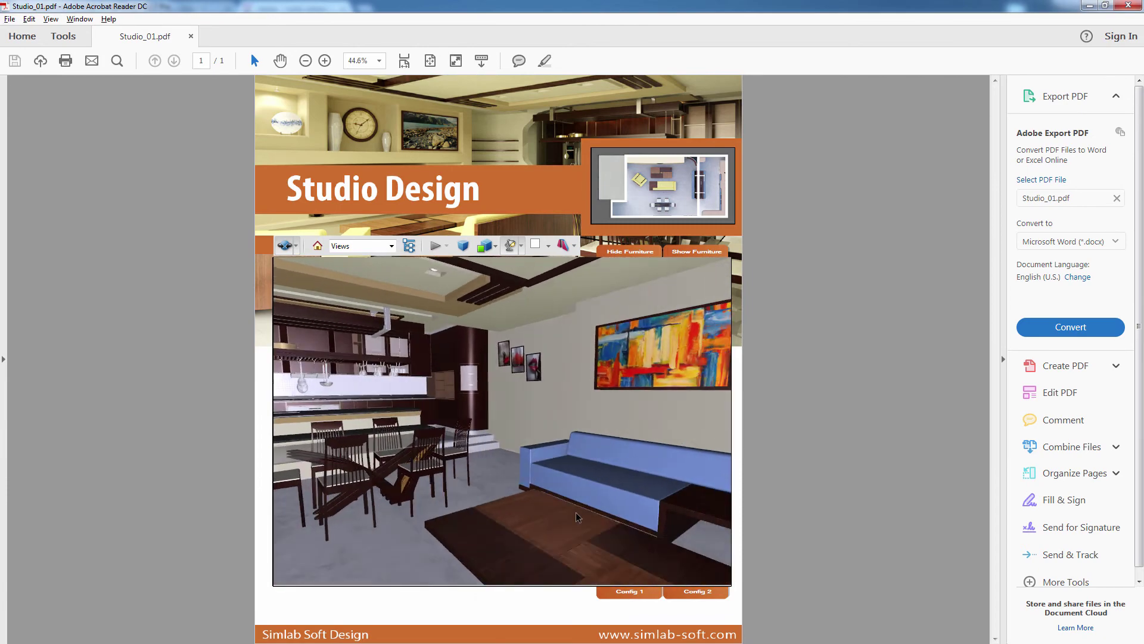
pyautogui.click(581, 481)
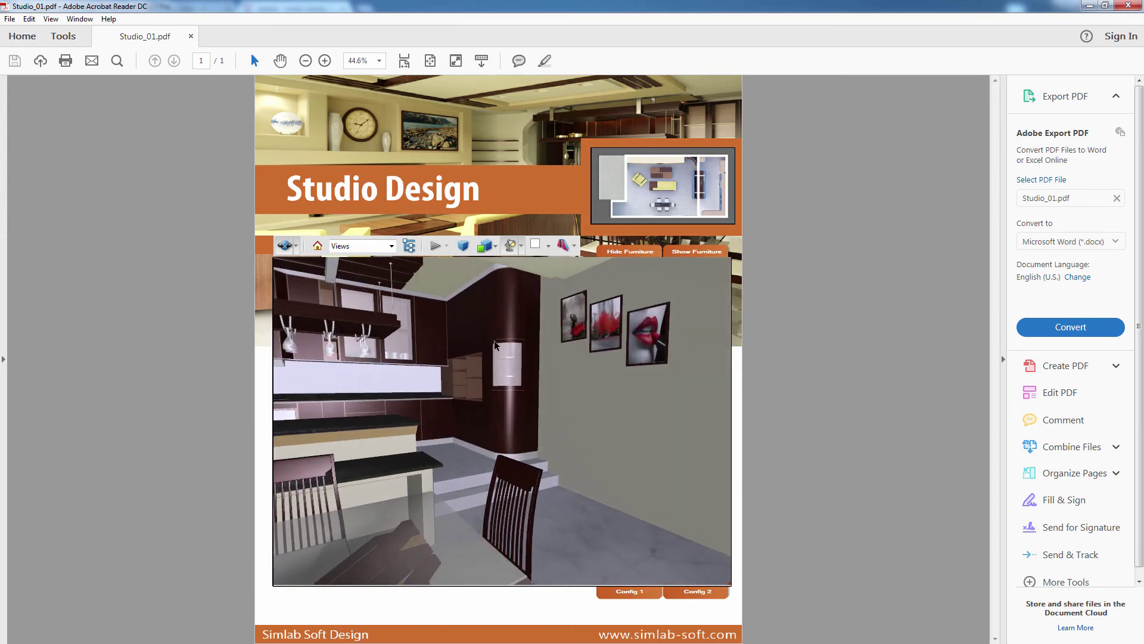
# Step: Open and close the white cabinet door, move deeper into the kitchen, and open two upper cabinets
pyautogui.click(517, 360)
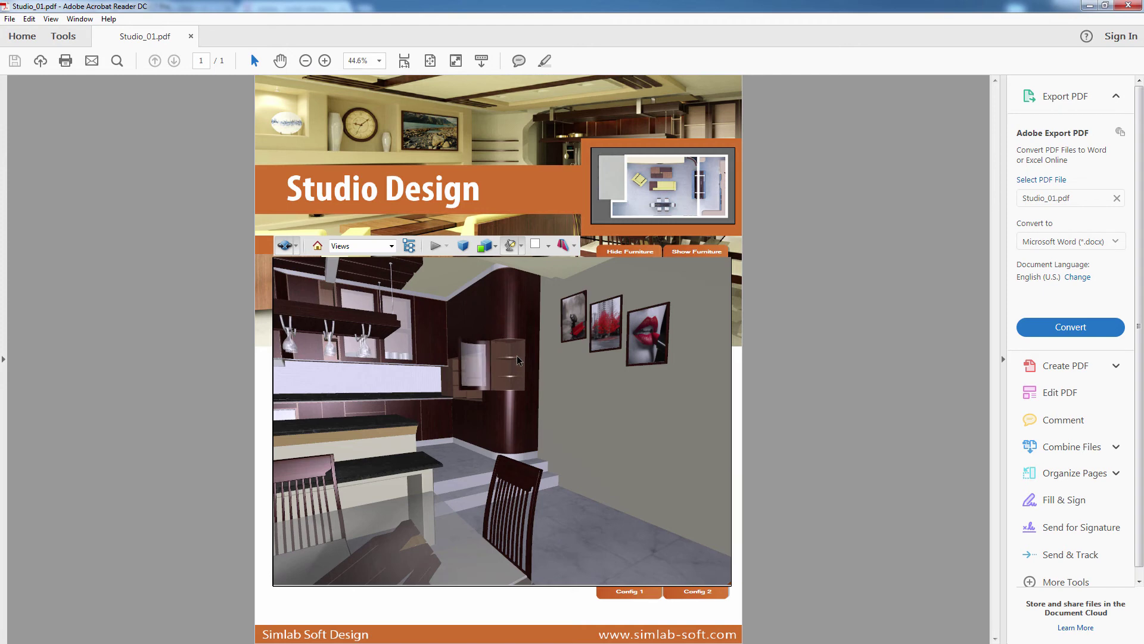
pyautogui.click(486, 359)
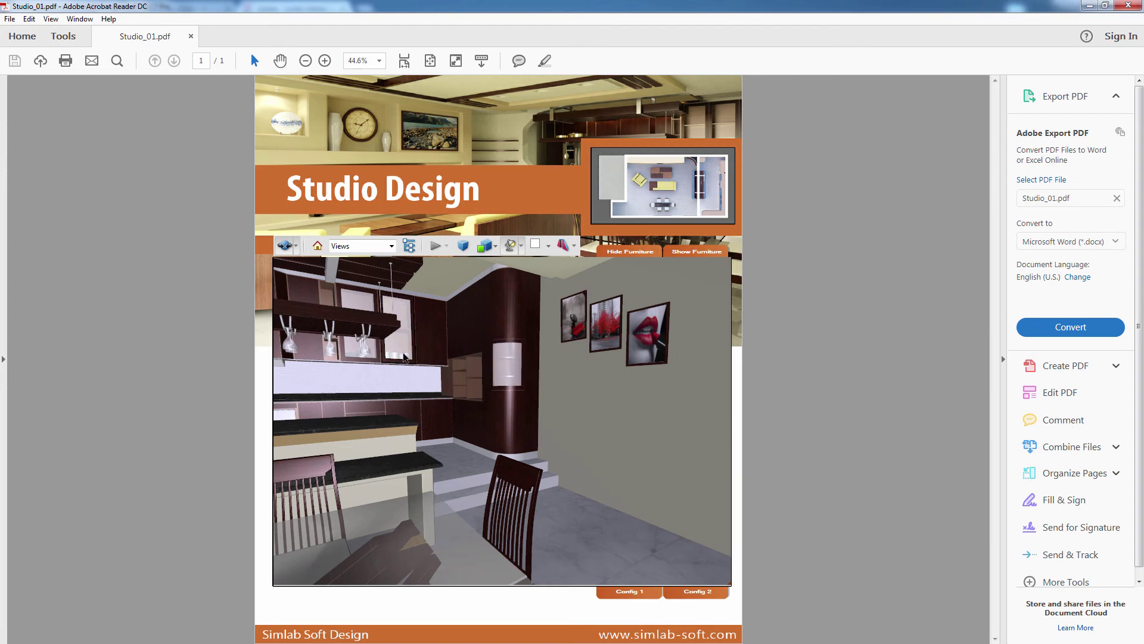
pyautogui.scroll(5, 398, 358)
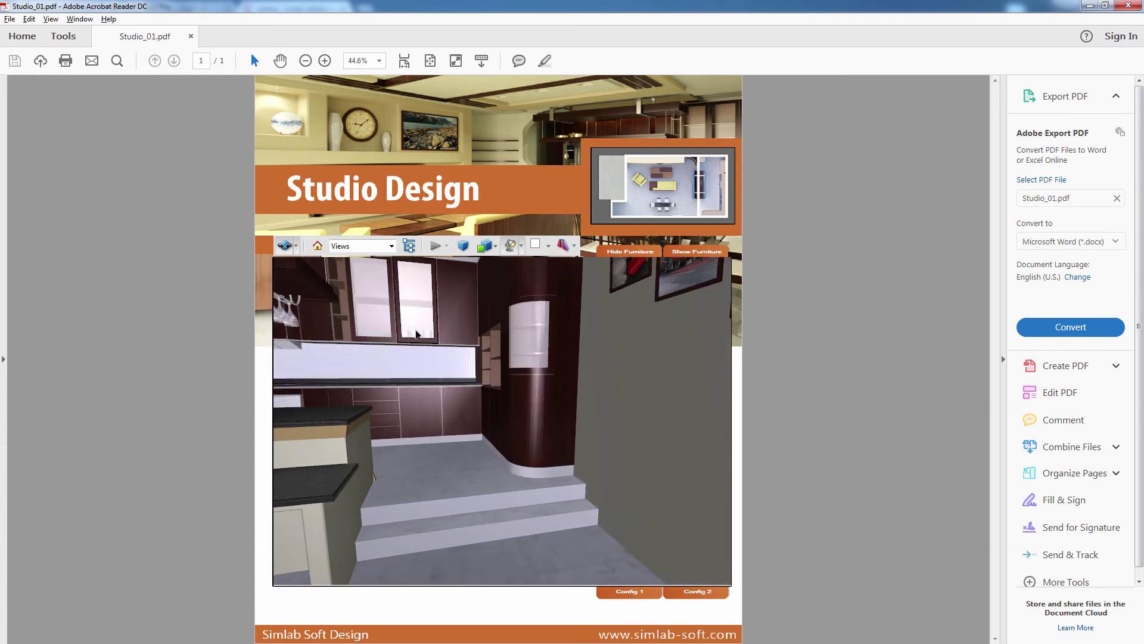
pyautogui.scroll(2, 466, 382)
pyautogui.click(454, 358)
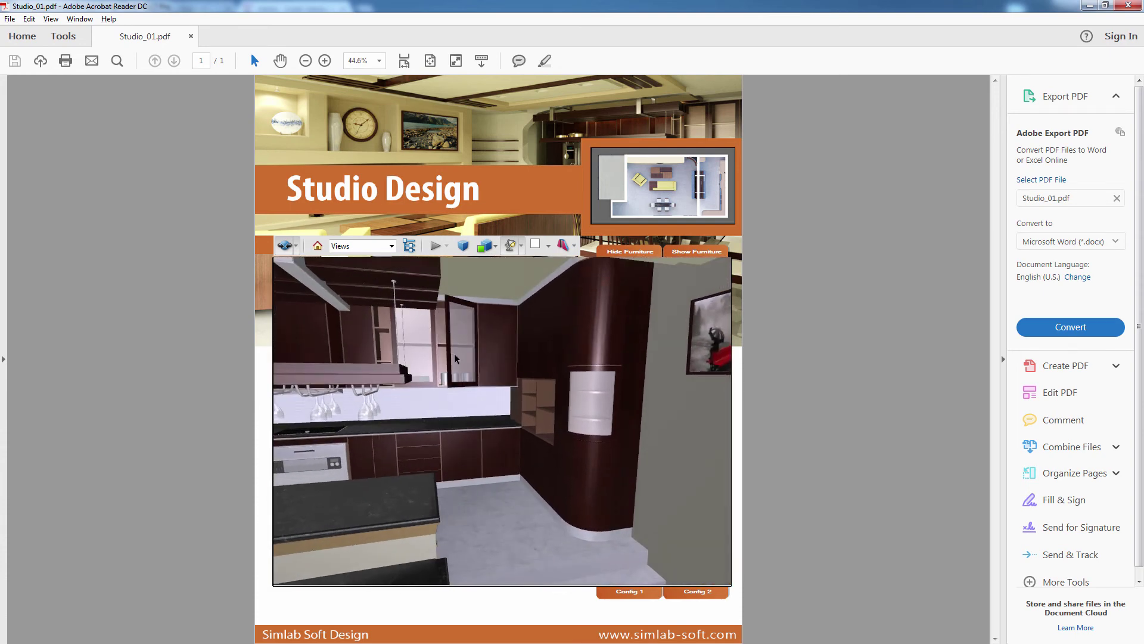
pyautogui.click(425, 349)
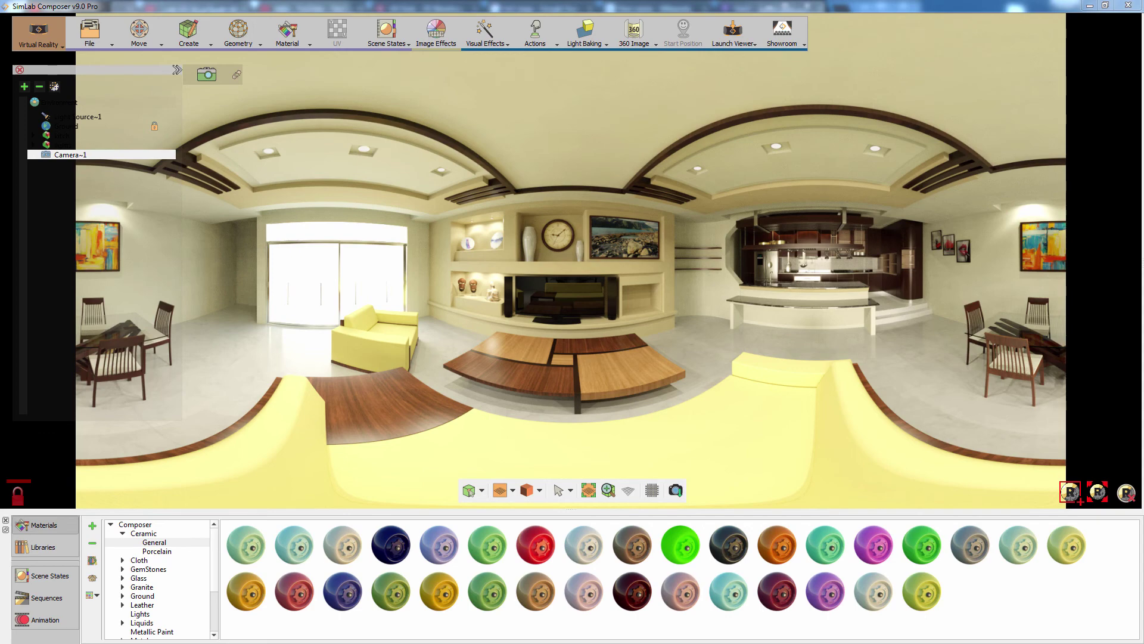
# Step: Zoom into Camera~1's 360° preview and tilt the view down toward the floor and sofa
pyautogui.scroll(5, 721, 292)
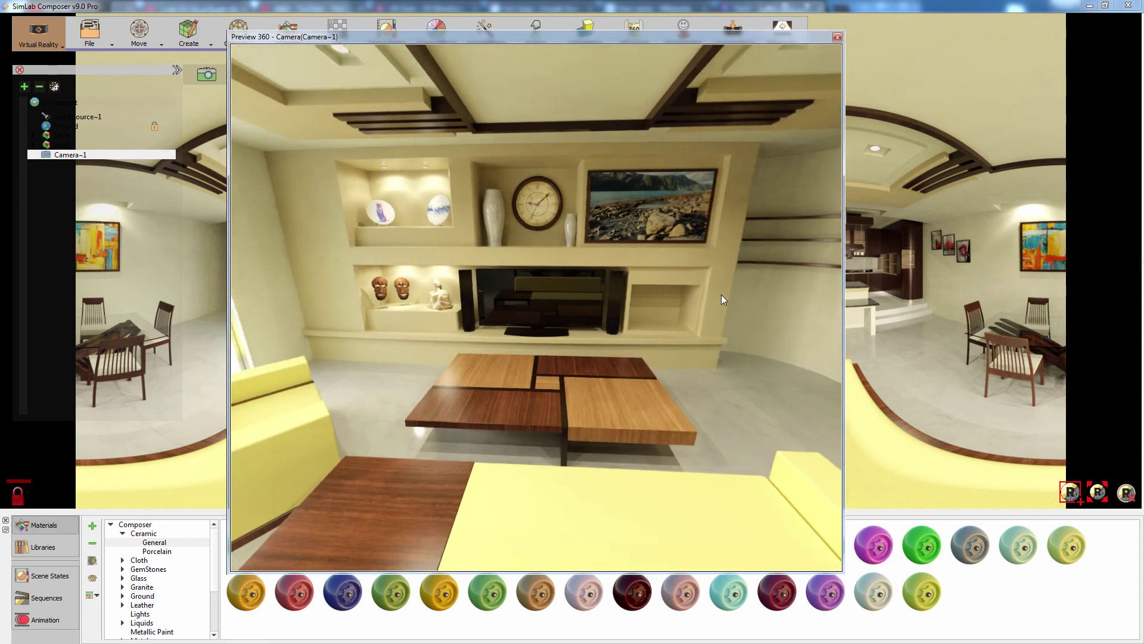
pyautogui.moveTo(721, 295)
pyautogui.mouseDown()
pyautogui.moveTo(720, 221)
pyautogui.moveTo(719, 313)
pyautogui.moveTo(553, 309)
pyautogui.moveTo(581, 302)
pyautogui.moveTo(596, 401)
pyautogui.moveTo(553, 349)
pyautogui.moveTo(473, 347)
pyautogui.moveTo(647, 310)
pyautogui.moveTo(691, 338)
pyautogui.moveTo(707, 321)
pyautogui.moveTo(923, 319)
pyautogui.mouseUp()
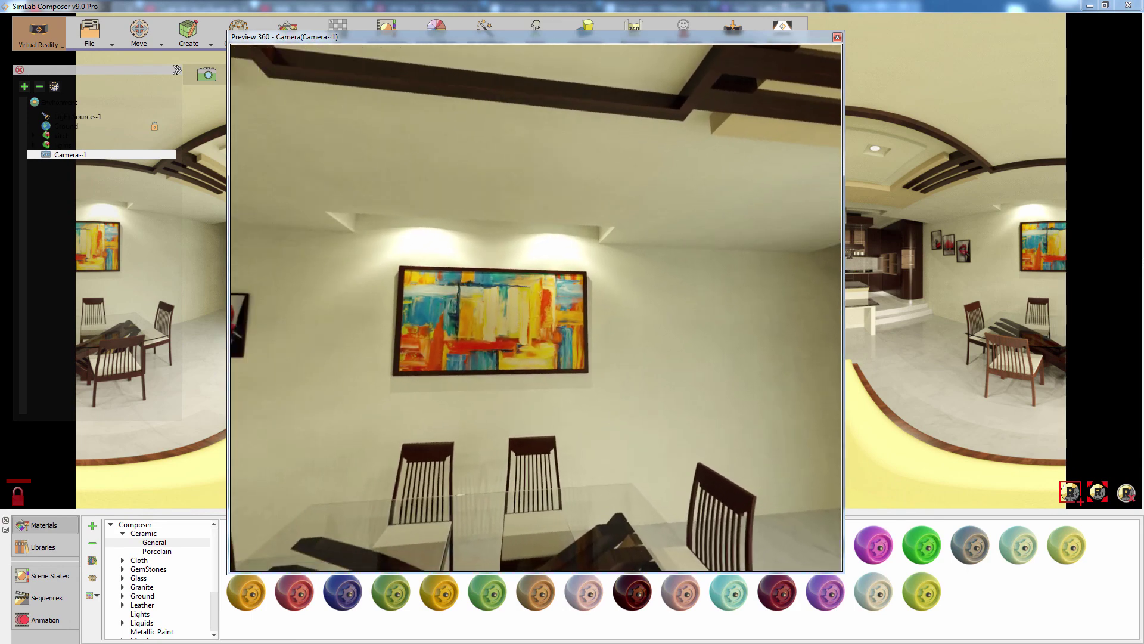